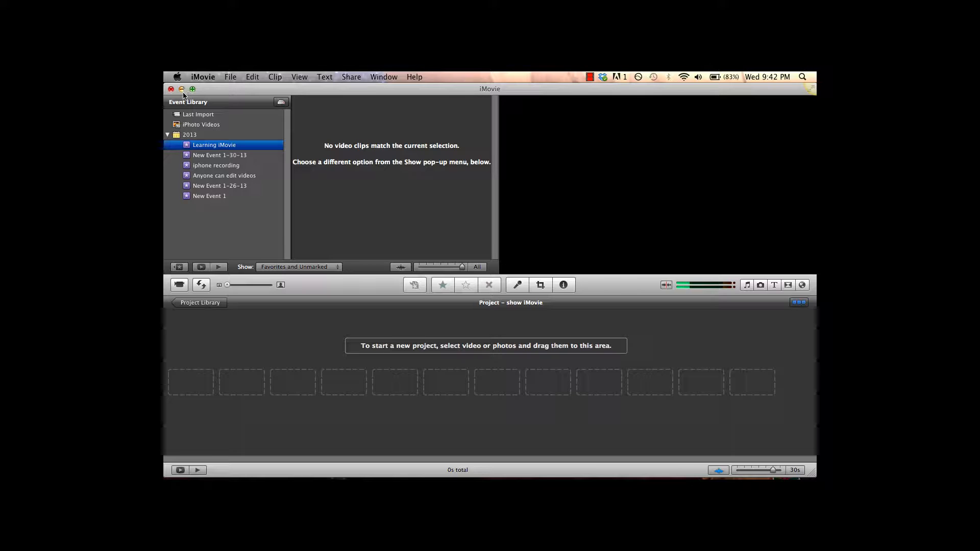
Start a movie file import and open the video editing folder on the Desktop.
left_click(231, 76)
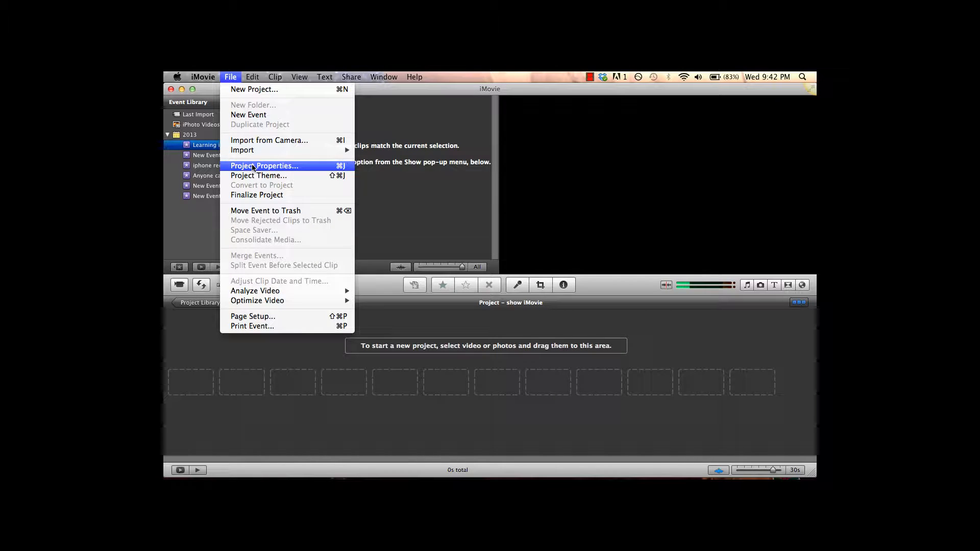
mouse_move(267, 150)
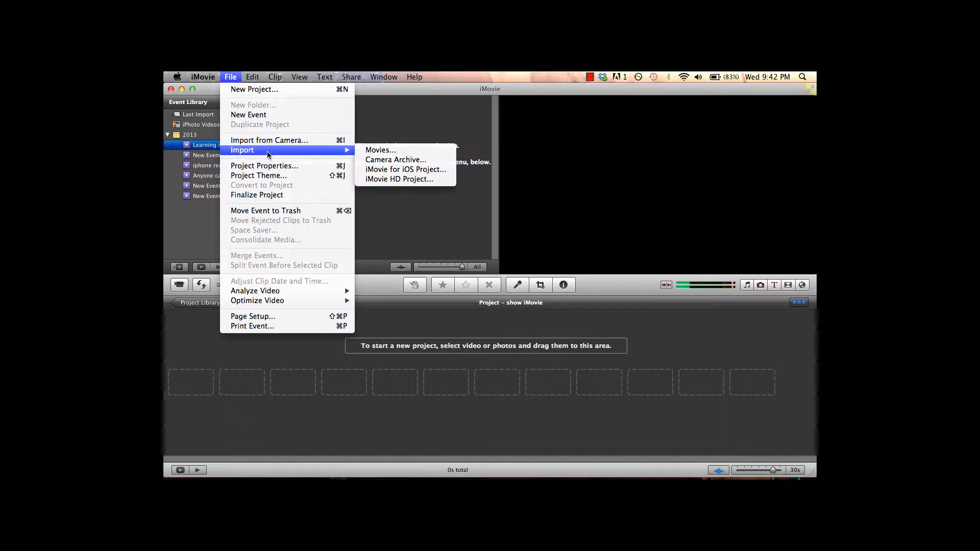
left_click(384, 152)
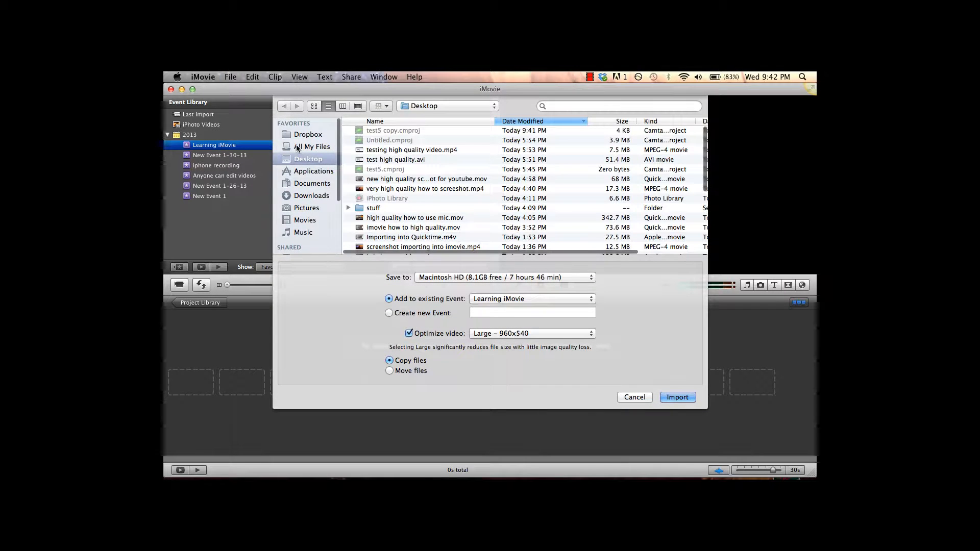
scroll(352, 168, "down", 5)
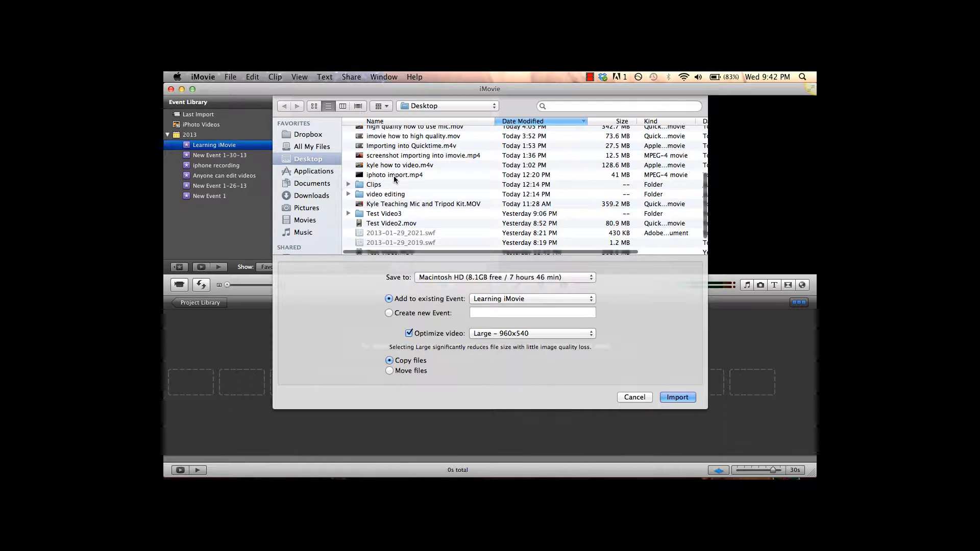
left_click(396, 194)
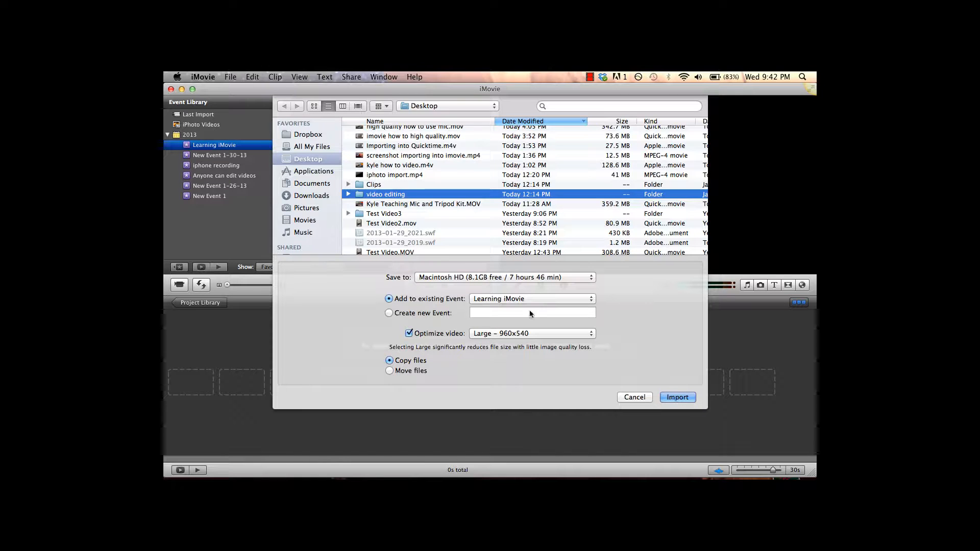
double_click(394, 195)
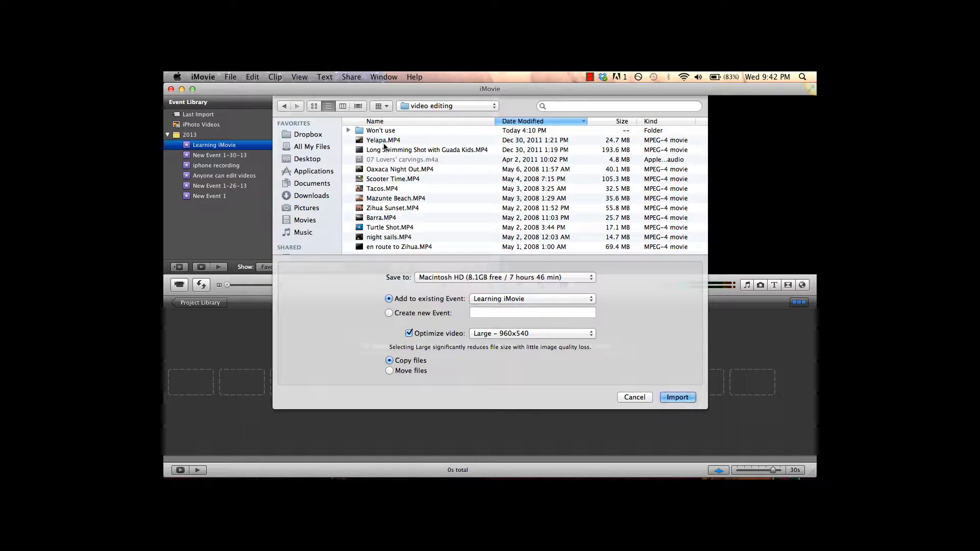
Select the clips from Oaxaca Night Out.MP4 through en route to Zihua.MP4 and set video optimization to Full - Original Size.
left_click(383, 170)
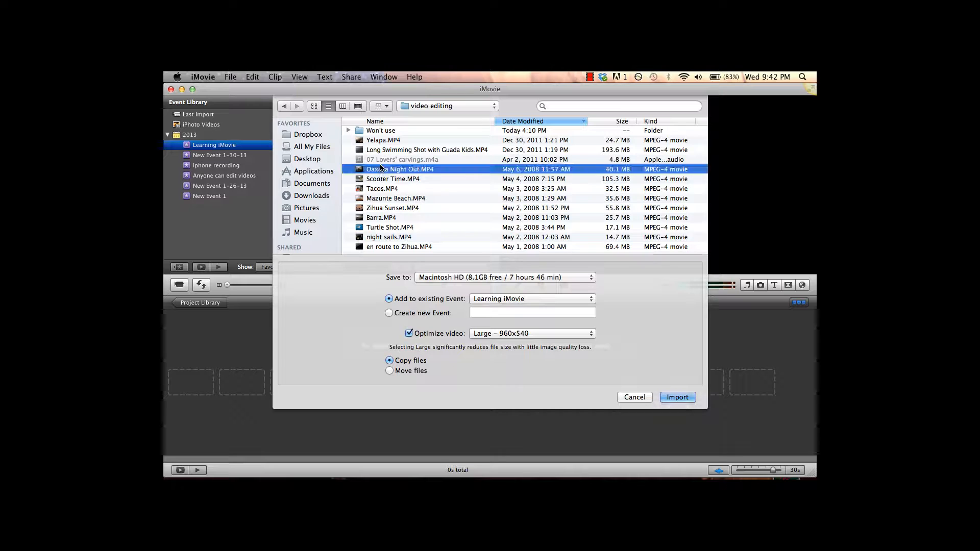
left_click(378, 247, "shift")
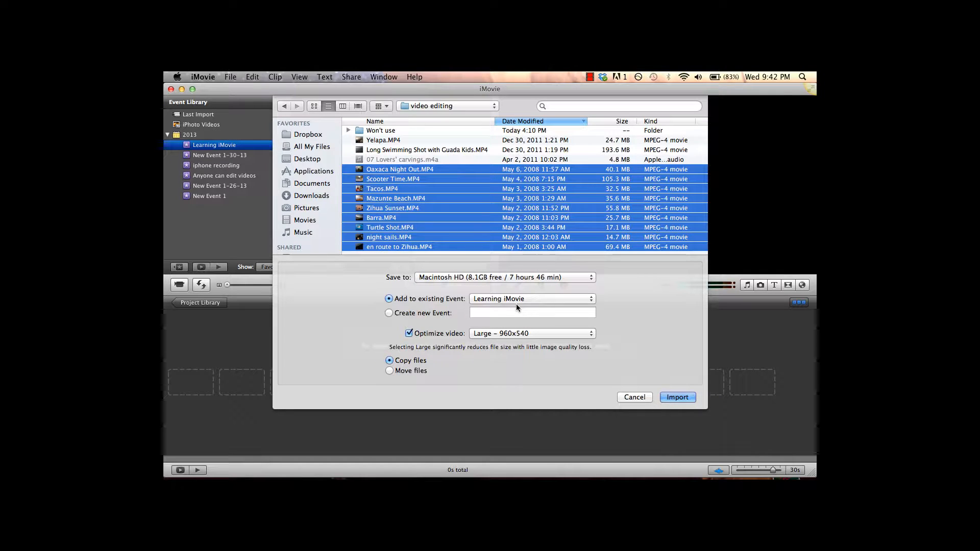
left_click(524, 335)
left_click(504, 344)
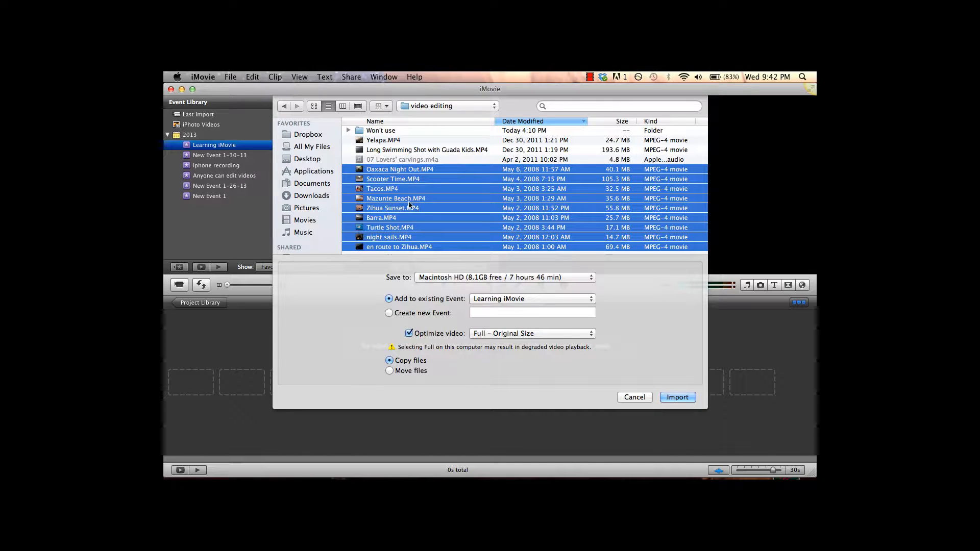
Select only Yelapa.MP4, Long Swimming Shot with Guada Kids.MP4 and Oaxaca Night Out.MP4 and import them into the Learning iMovie event.
left_click(387, 150)
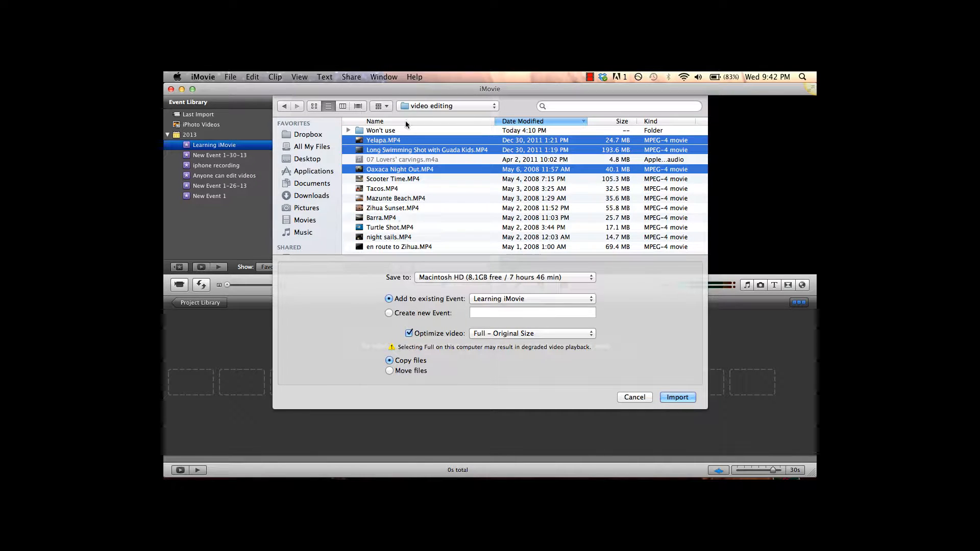
left_click(390, 168)
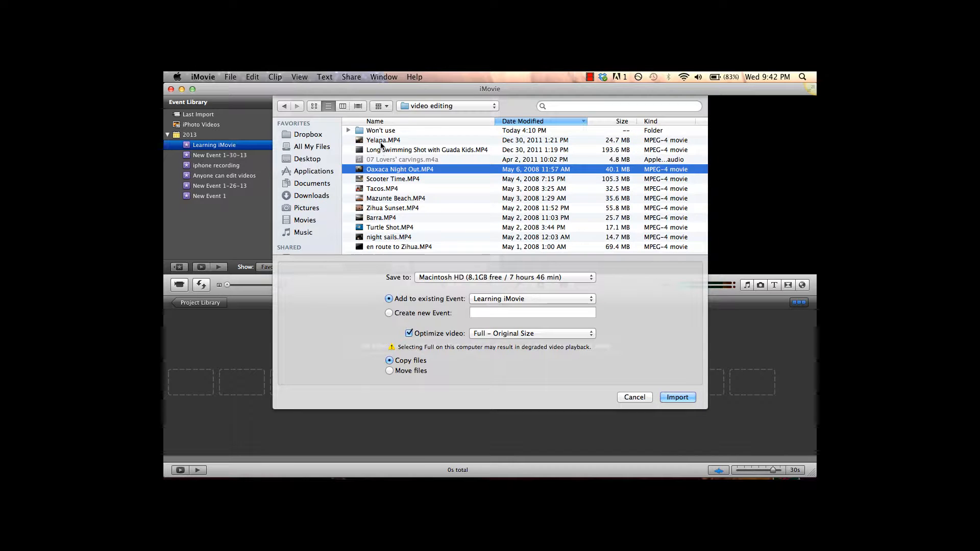
left_click(384, 141)
left_click(388, 152, "super")
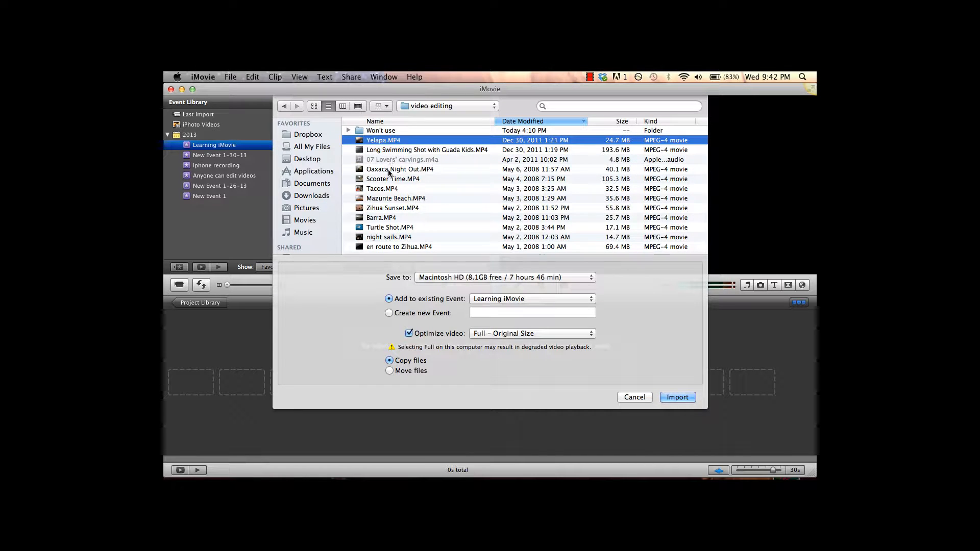
left_click(389, 171, "super")
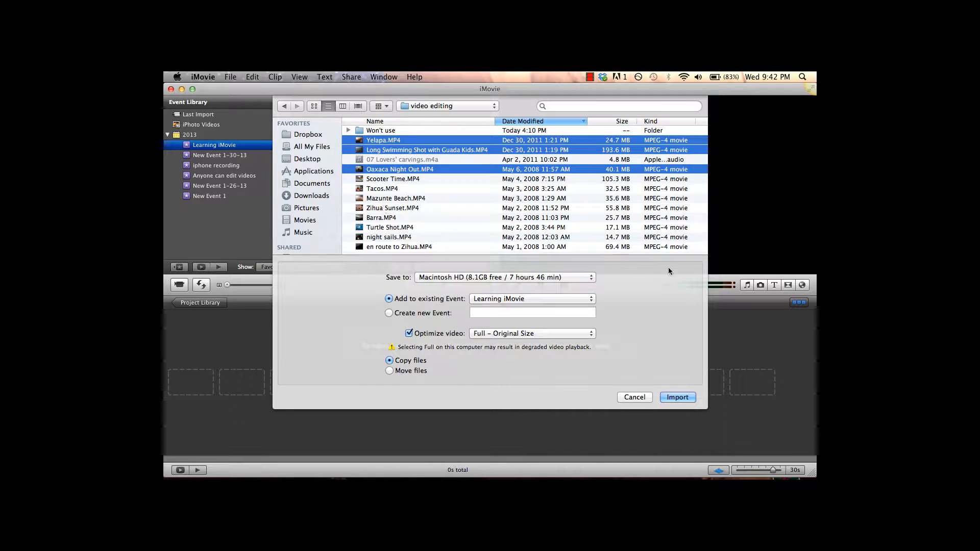
left_click(677, 398)
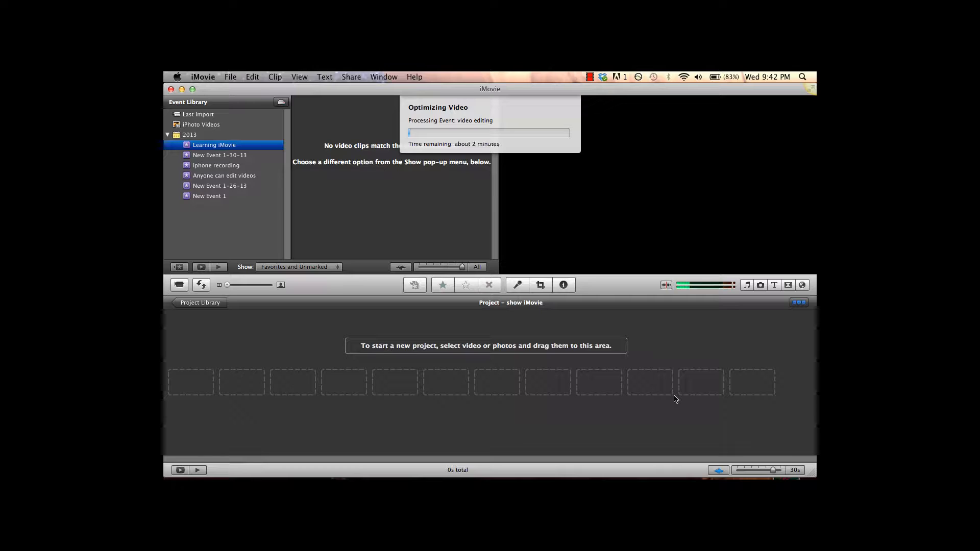
left_click(587, 77)
left_click(623, 97)
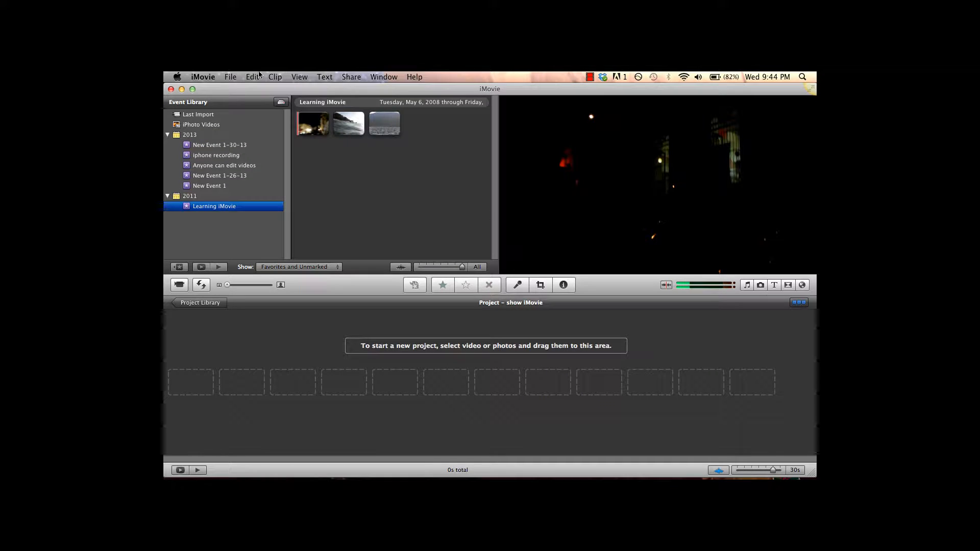
left_click(355, 183)
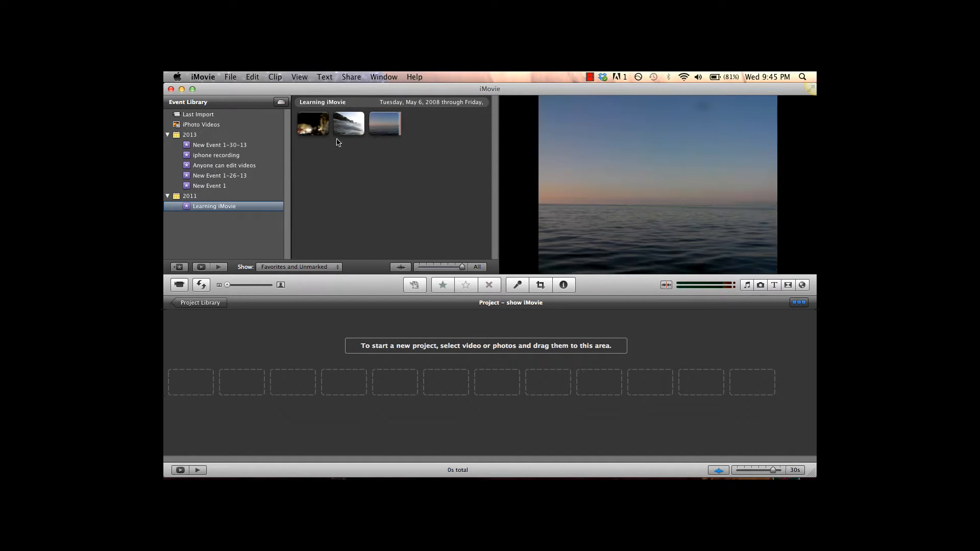
Expand the event's filmstrips to one frame per 10 seconds and collapse them back to one thumbnail per clip.
left_click(449, 267)
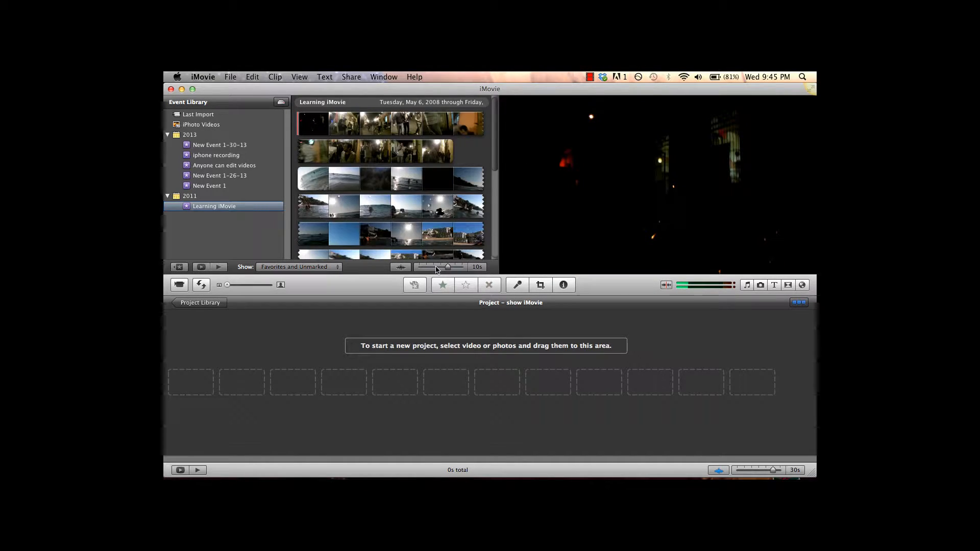
left_click(437, 267)
left_click(449, 267)
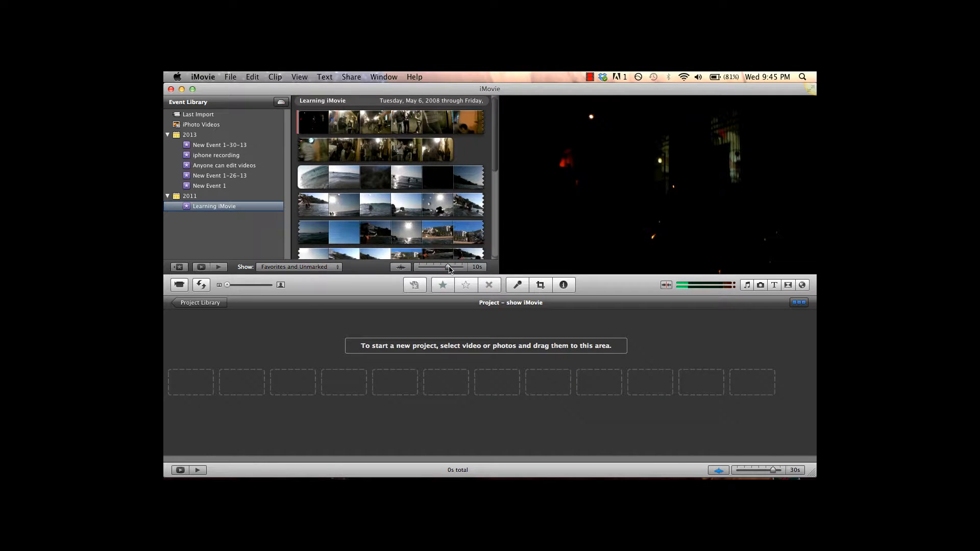
left_click(462, 267)
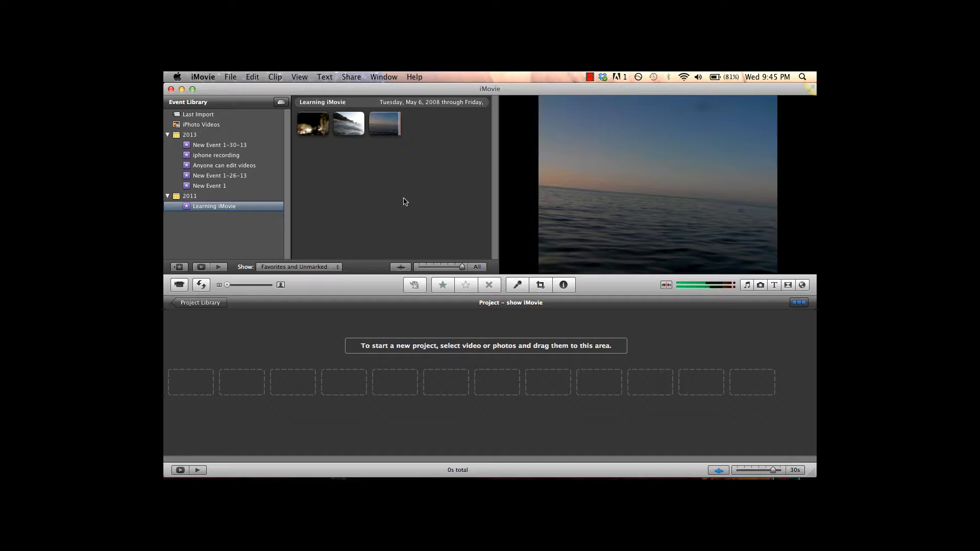
Expand the event's filmstrips to one frame per second, browse the footage, and restore the All thumbnail setting.
left_click(427, 267)
scroll(392, 208, "down", 15)
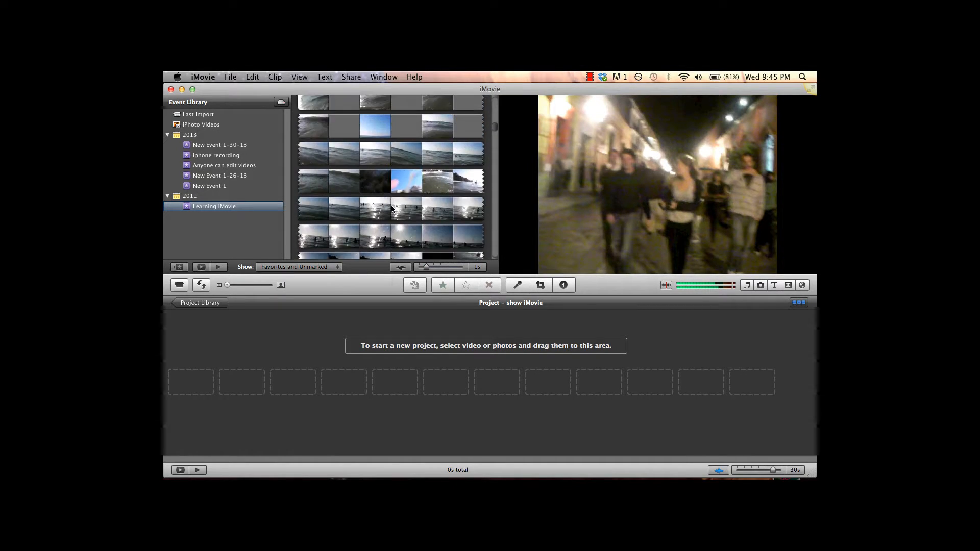
scroll(392, 209, "down", 15)
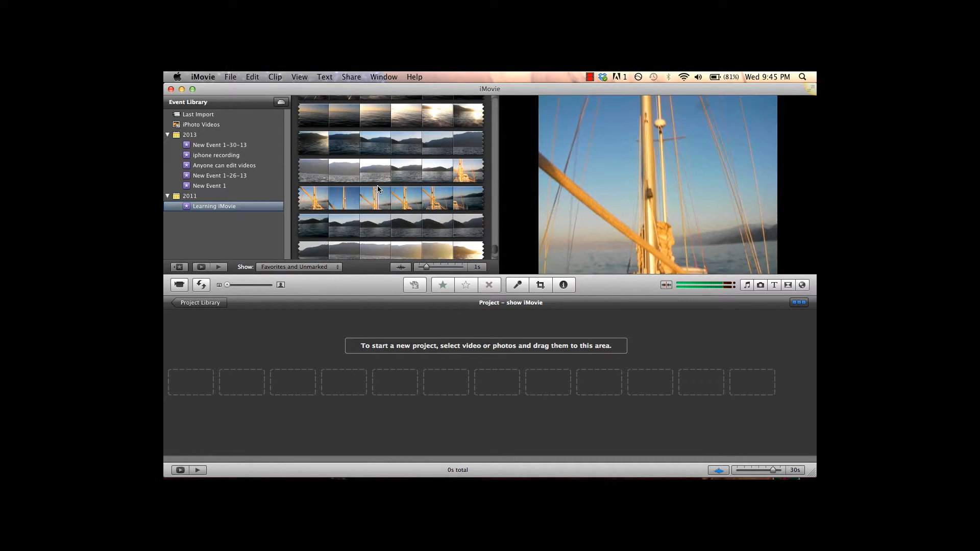
scroll(378, 189, "up", 8)
scroll(378, 190, "up", 10)
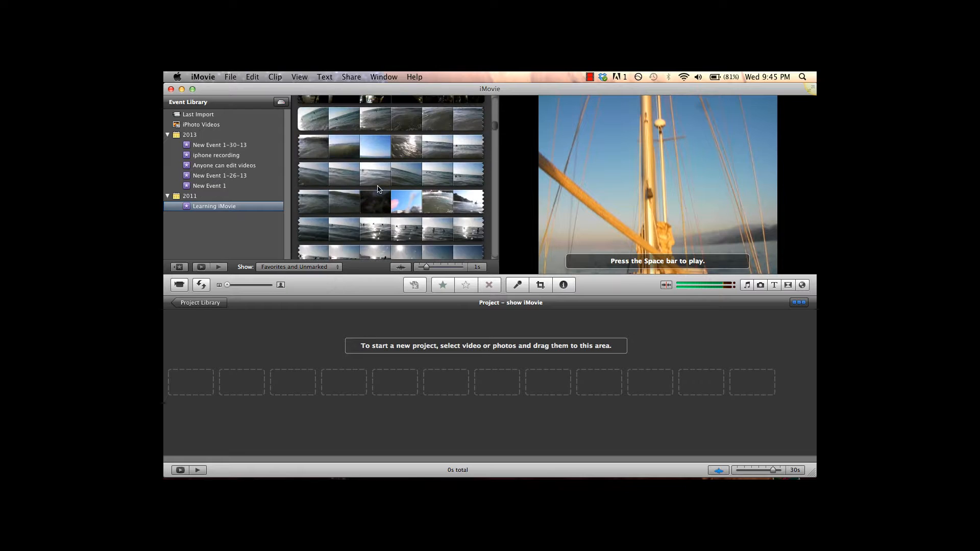
left_click(461, 268)
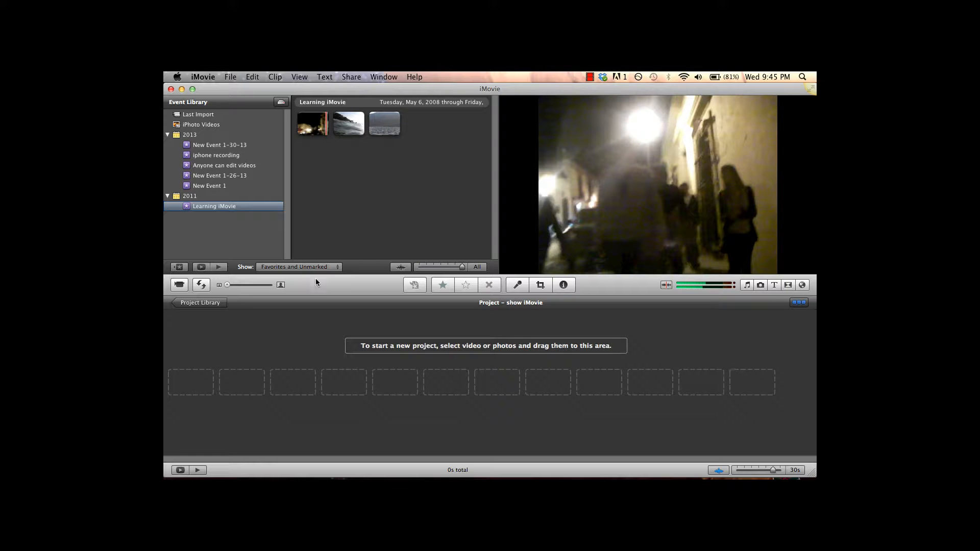
Swap the event and project areas and switch them back to the original arrangement.
left_click(201, 286)
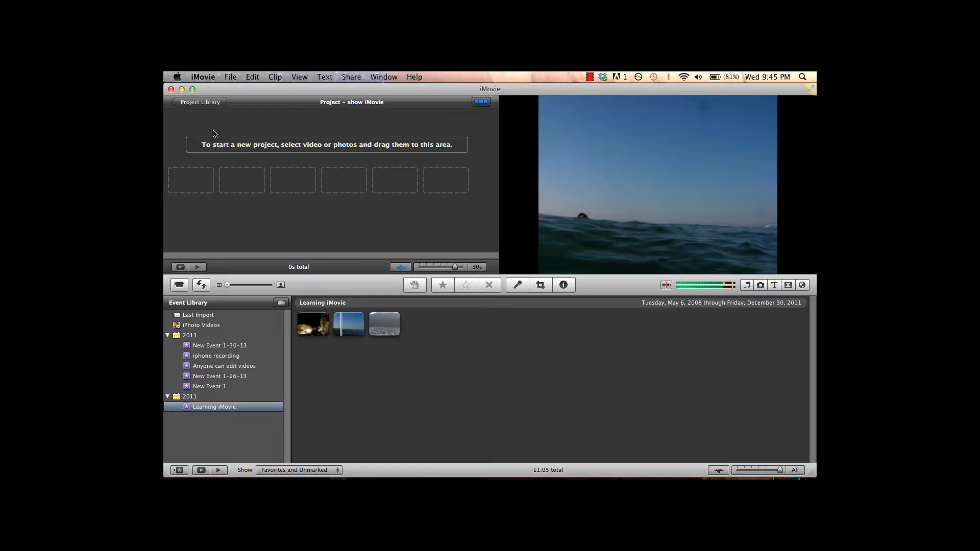
left_click(202, 285)
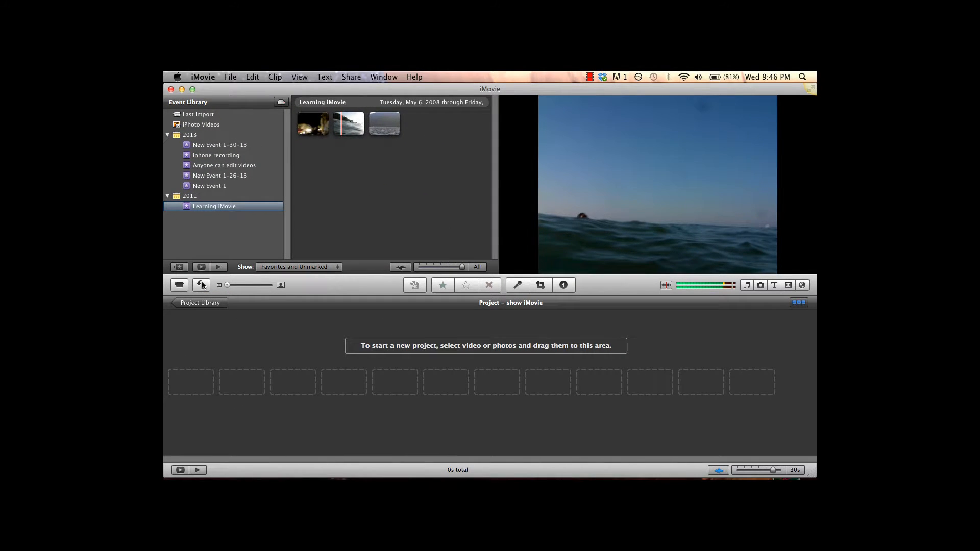
left_click(304, 130)
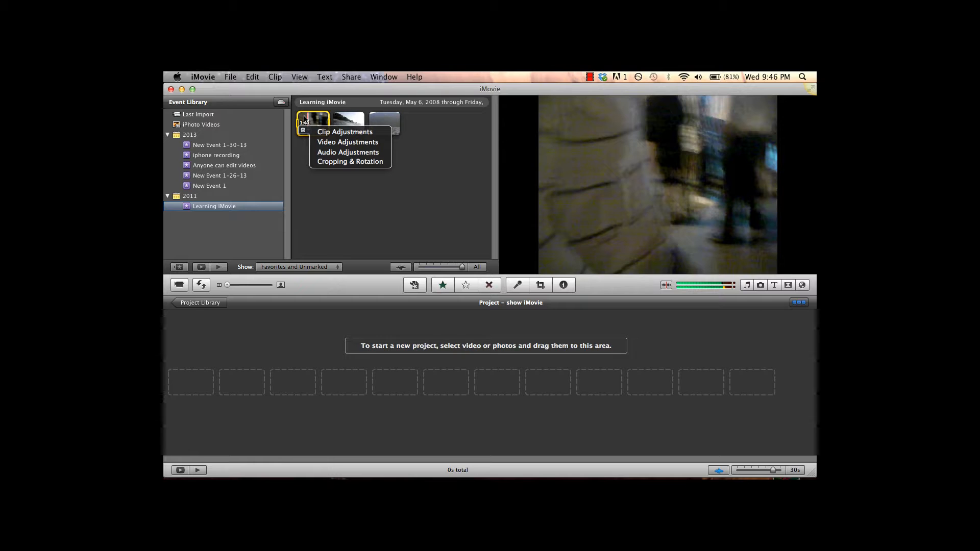
left_click(305, 120)
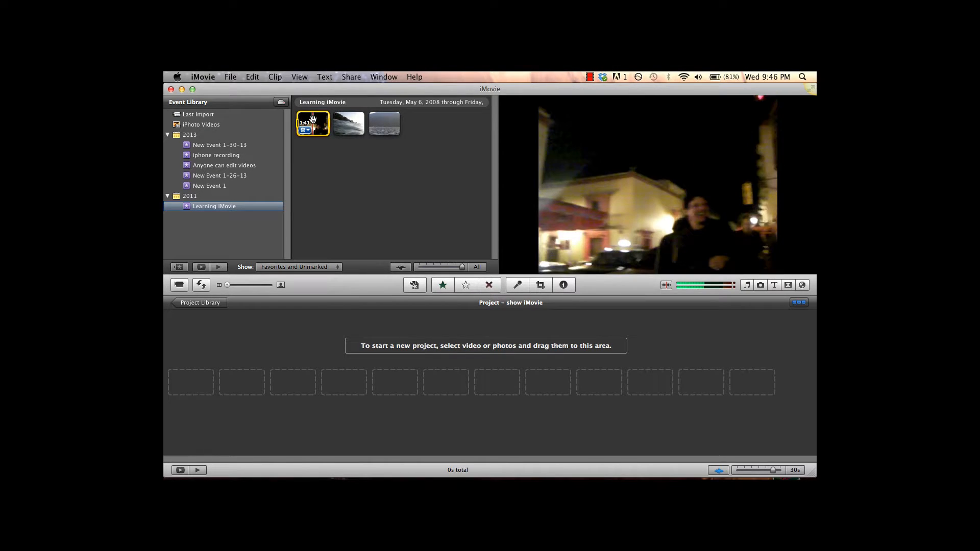
key("i")
key("i")
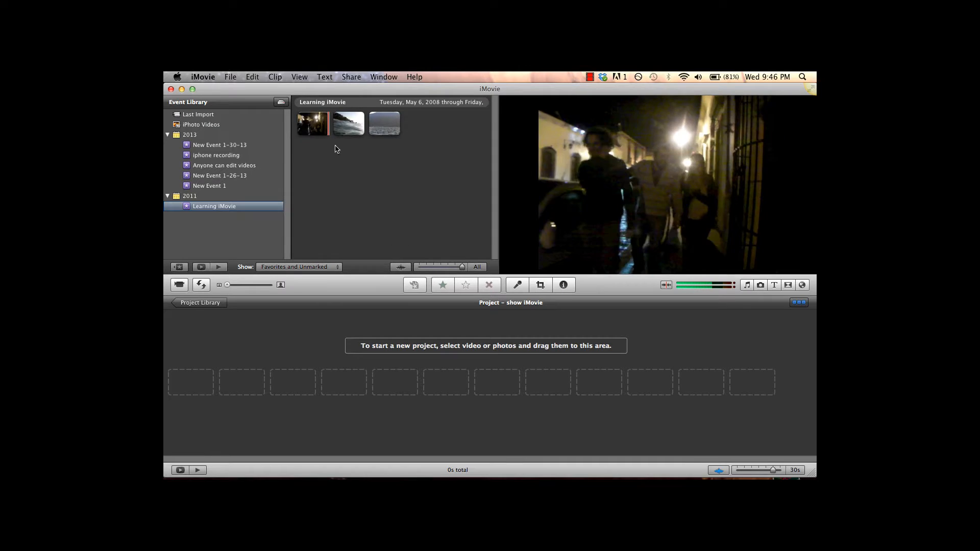
left_click(309, 122)
key("space")
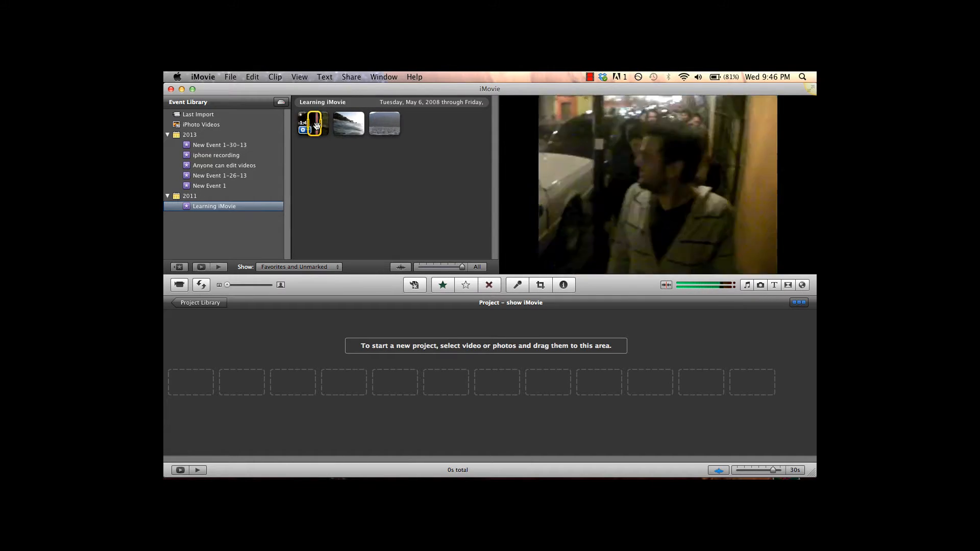
Open and close the Inspector for the first clip, the night street footage, and add the whole clip to the project.
key("i")
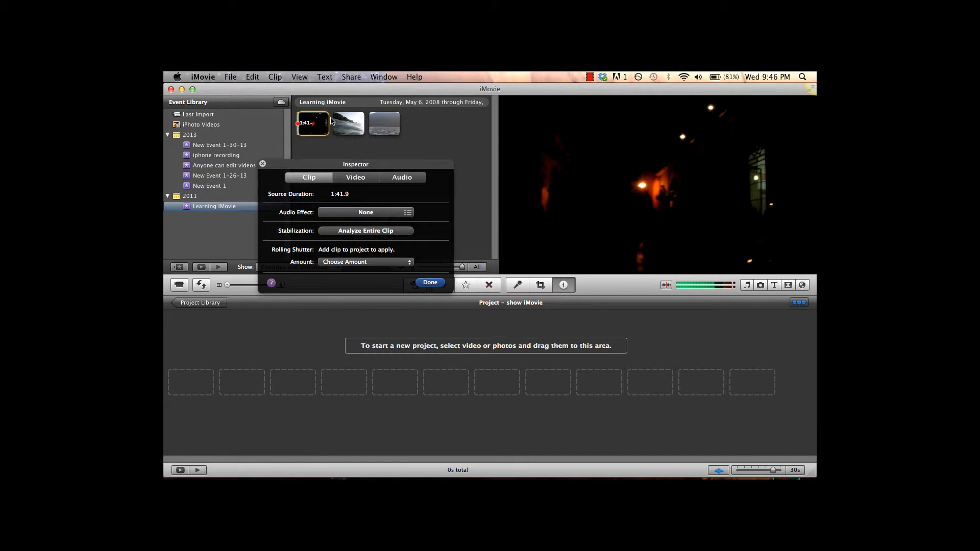
left_click(429, 281)
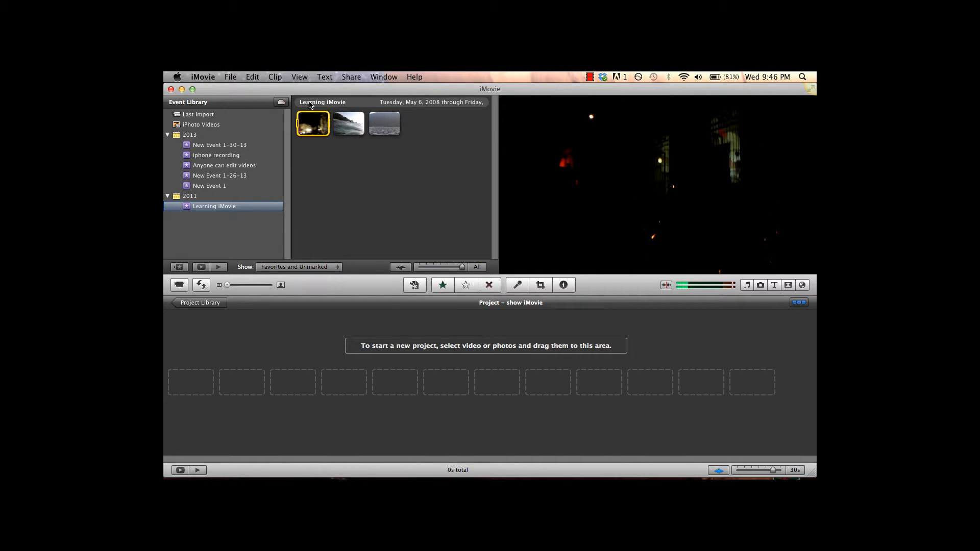
left_click(414, 287)
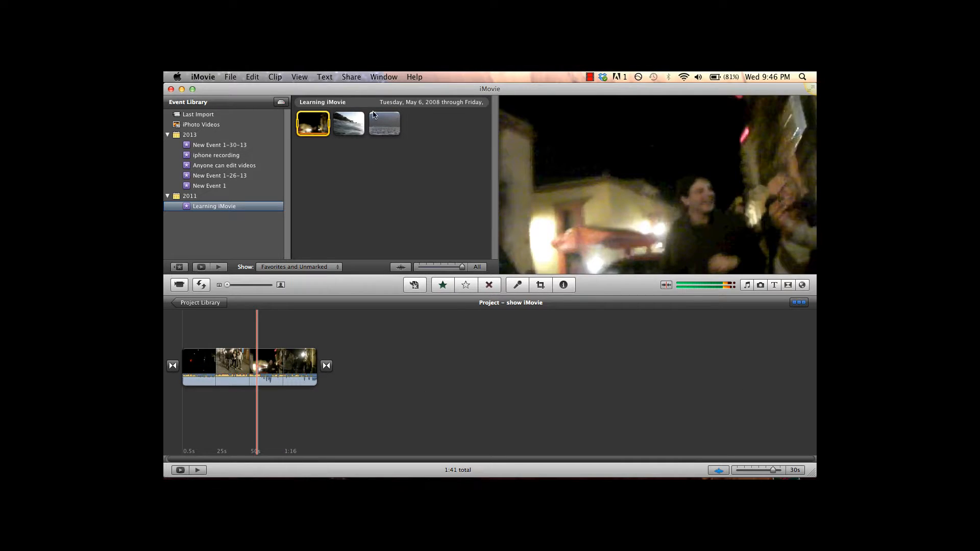
Open and close the Inspector for the second clip, the ocean swimming footage, and append the whole clip to the project.
left_click(351, 123)
key("i")
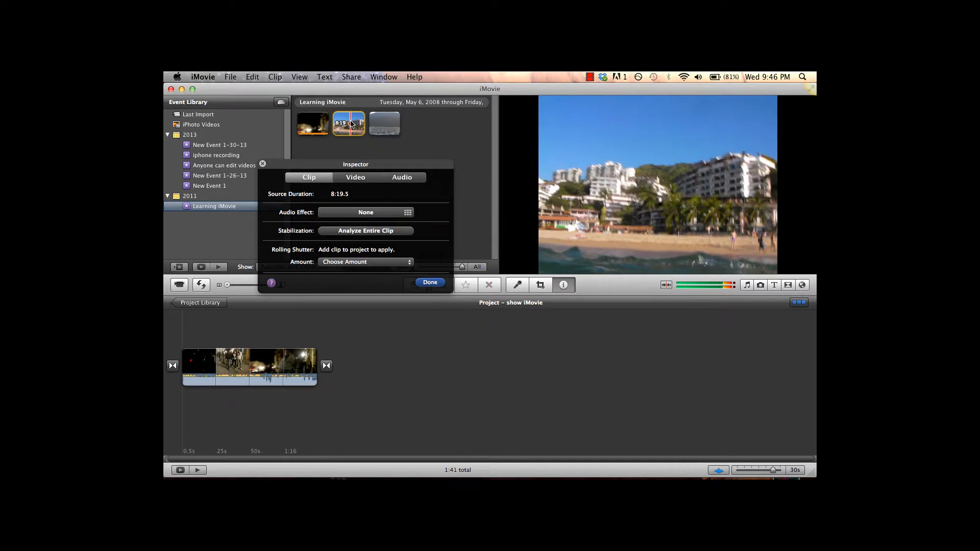
left_click(424, 284)
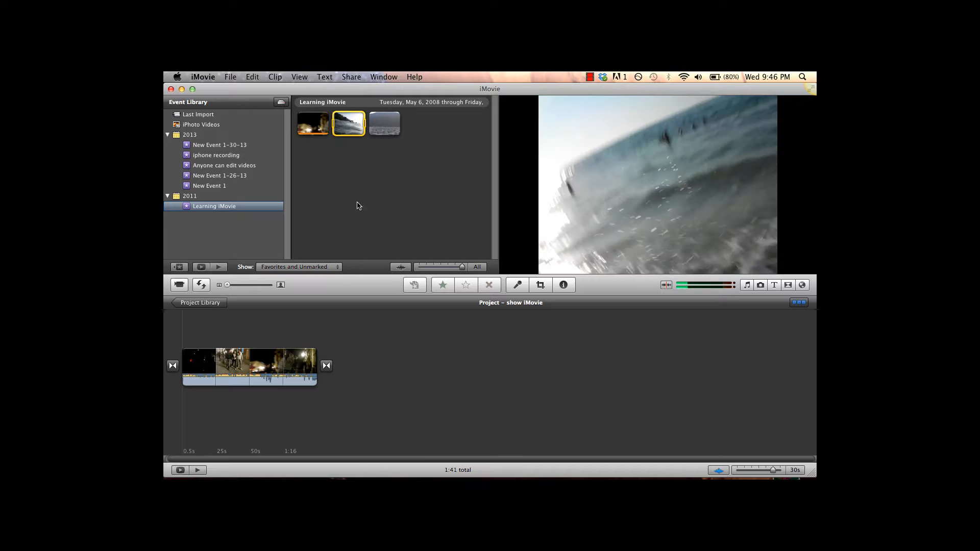
left_click(385, 282)
left_click(332, 123)
left_click(414, 286)
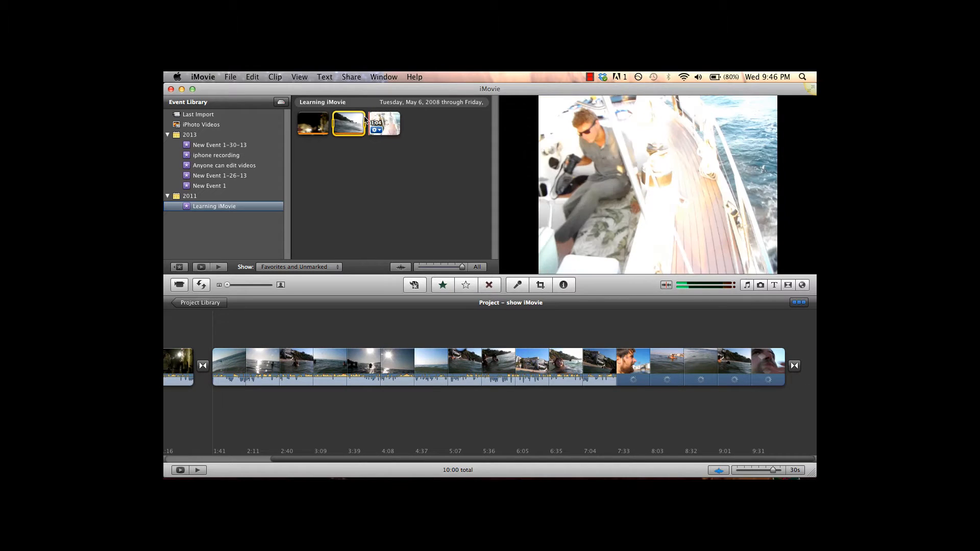
Append the whole third clip, the sailboat and open sea footage, to the project and look through the assembled timeline.
left_click_drag(371, 124, 411, 126)
left_click(413, 285)
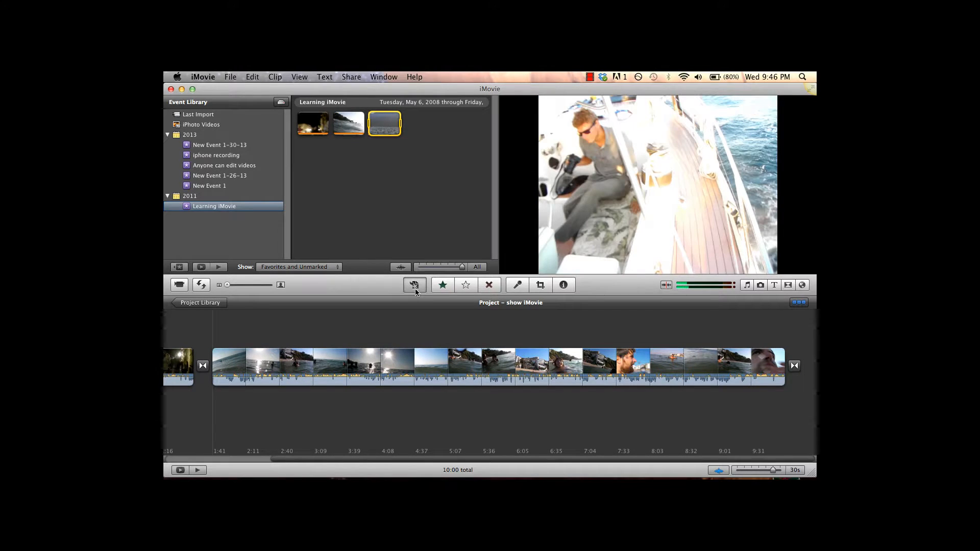
scroll(365, 426, "left", 8)
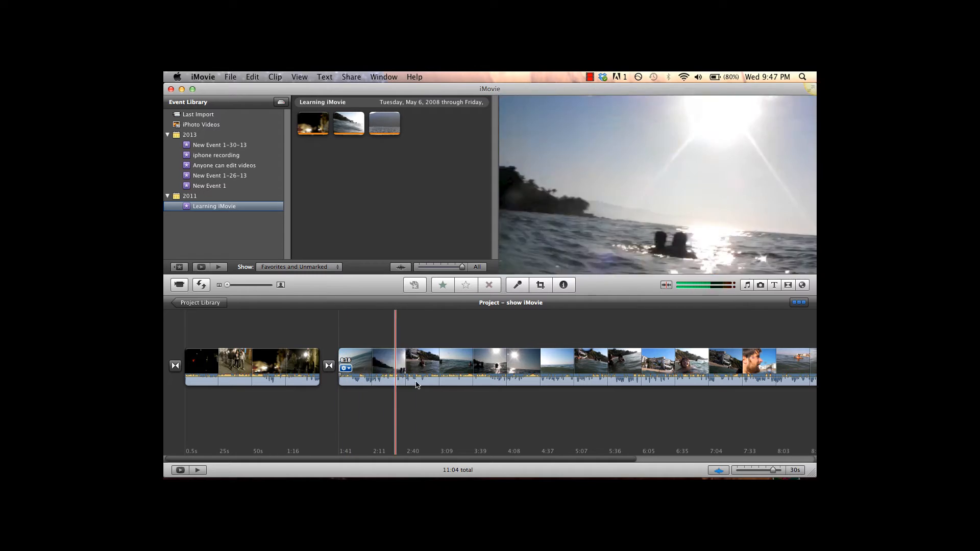
scroll(655, 397, "right", 5)
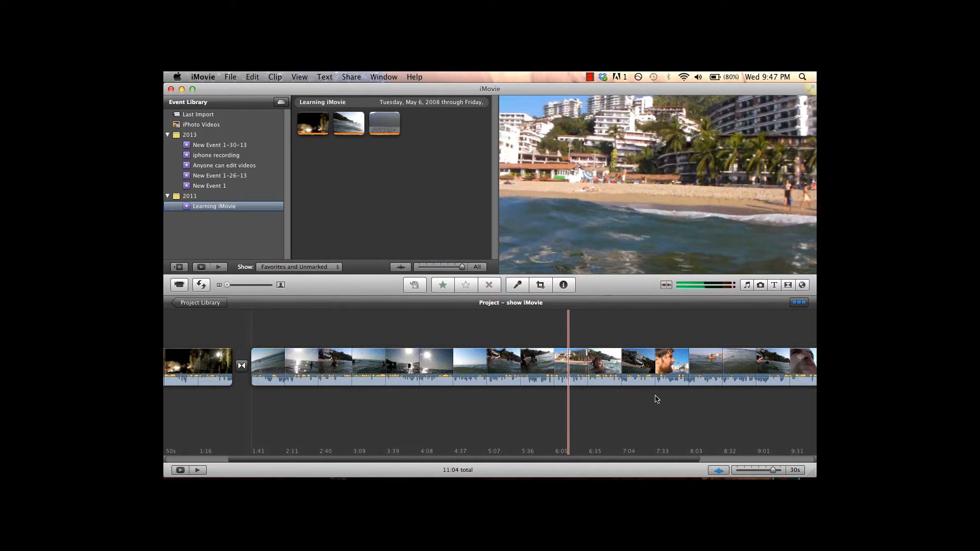
scroll(657, 400, "right", 3)
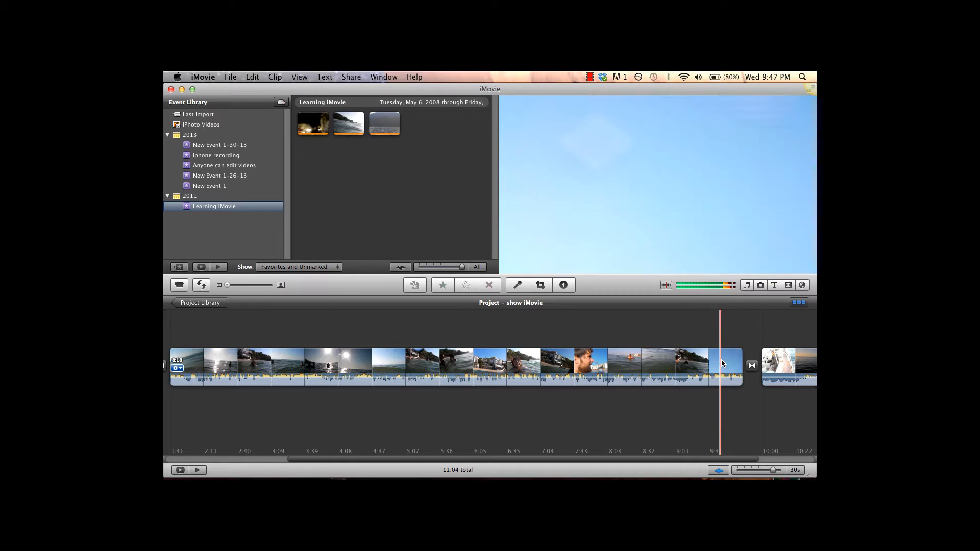
scroll(298, 396, "left", 3)
scroll(298, 395, "left", 2)
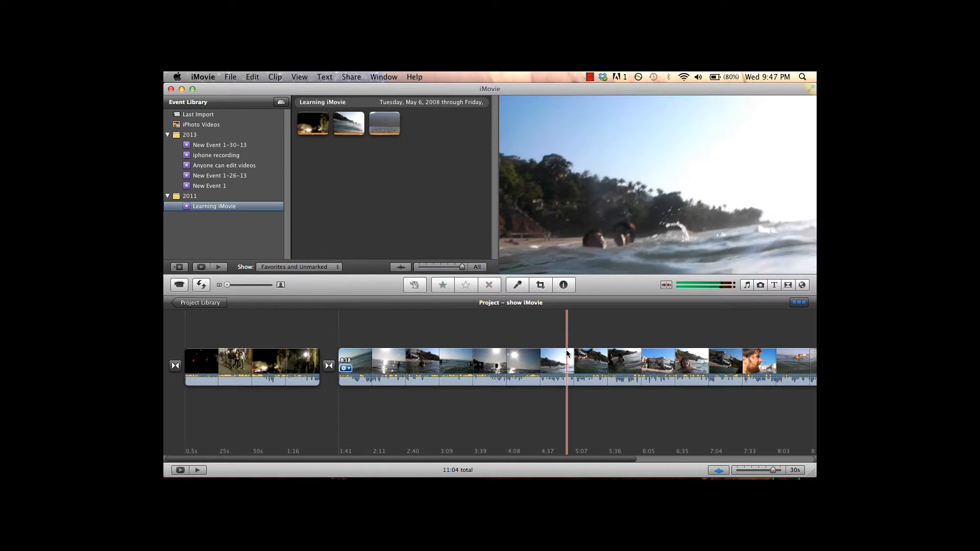
Expand the project's filmstrips to half-second thumbnails and collapse them to the All setting.
left_click(739, 471)
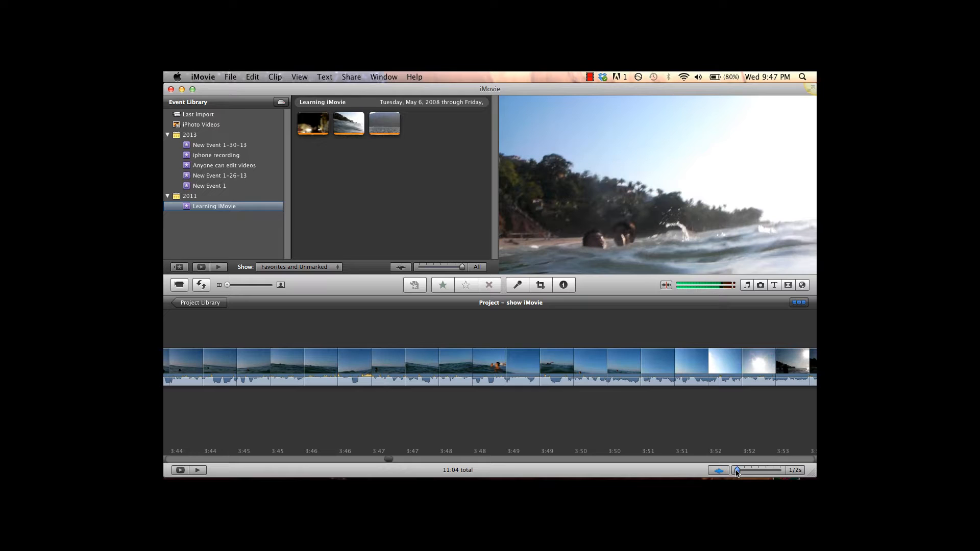
left_click_drag(736, 471, 702, 472)
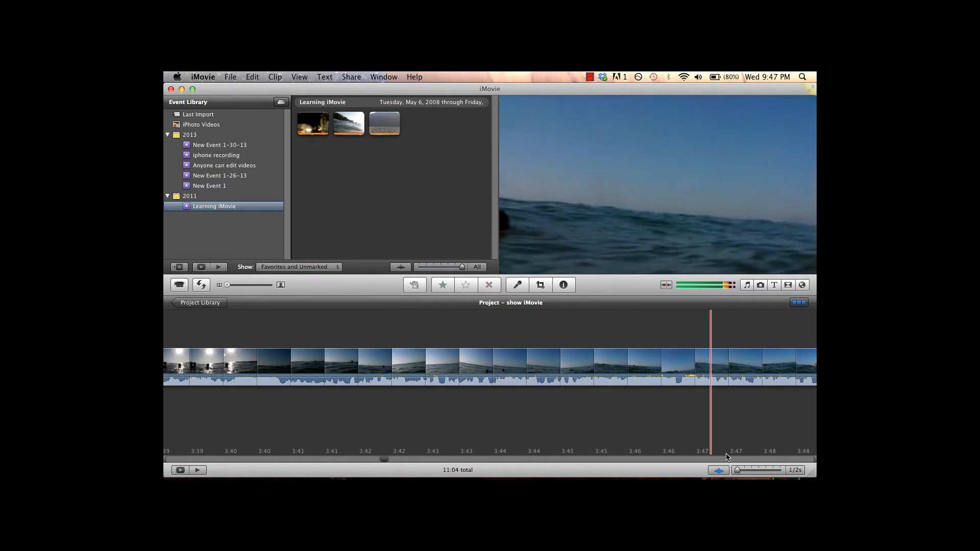
left_click(779, 470)
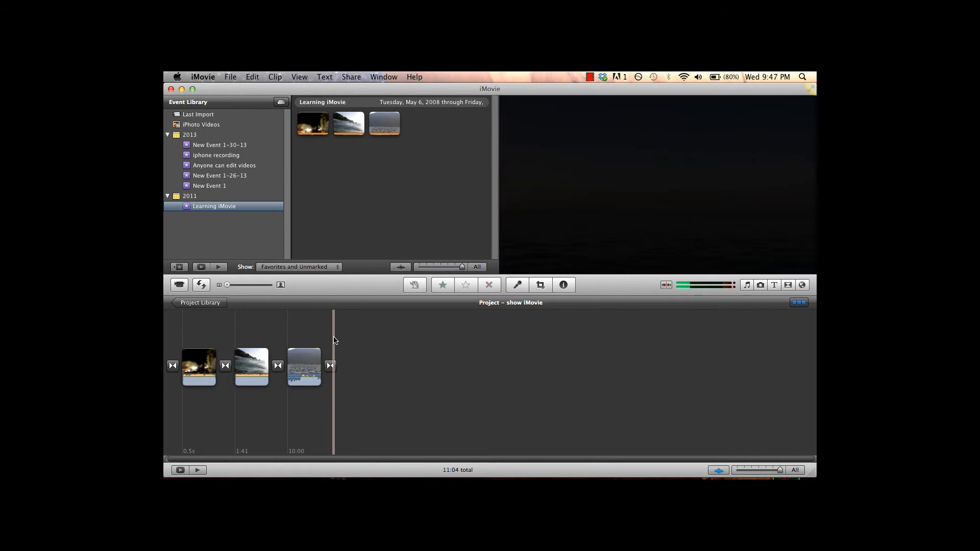
Switch the project to the multi-row layout and back to the single-row timeline.
left_click(800, 303)
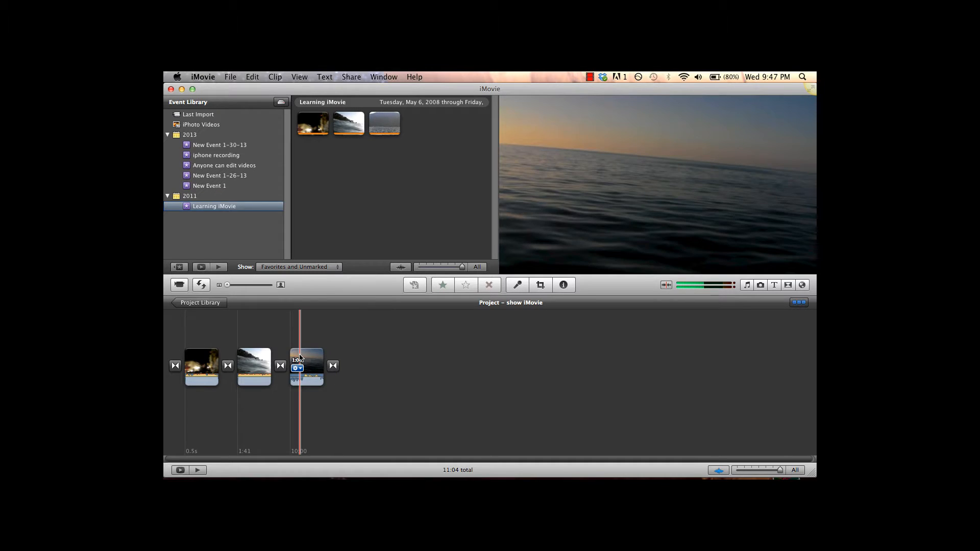
key("backslash")
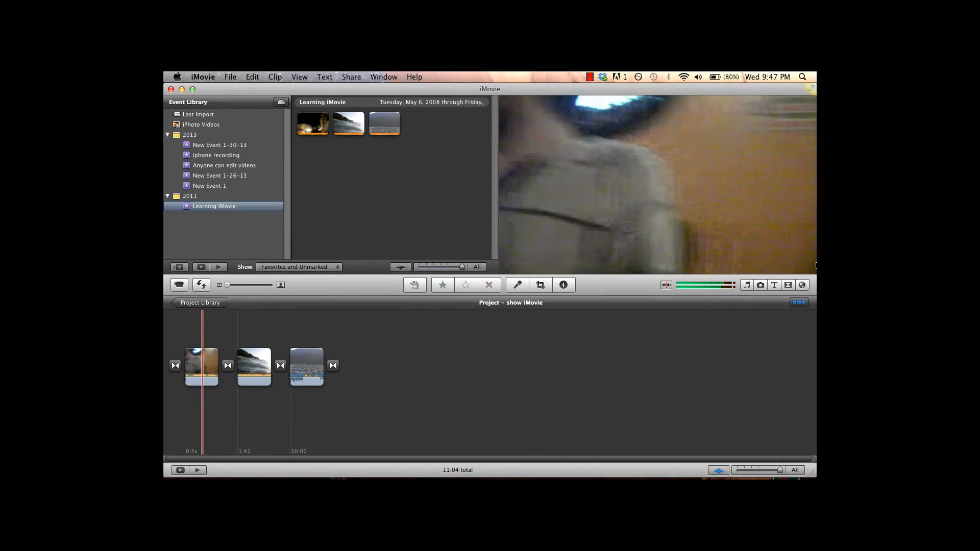
left_click(800, 303)
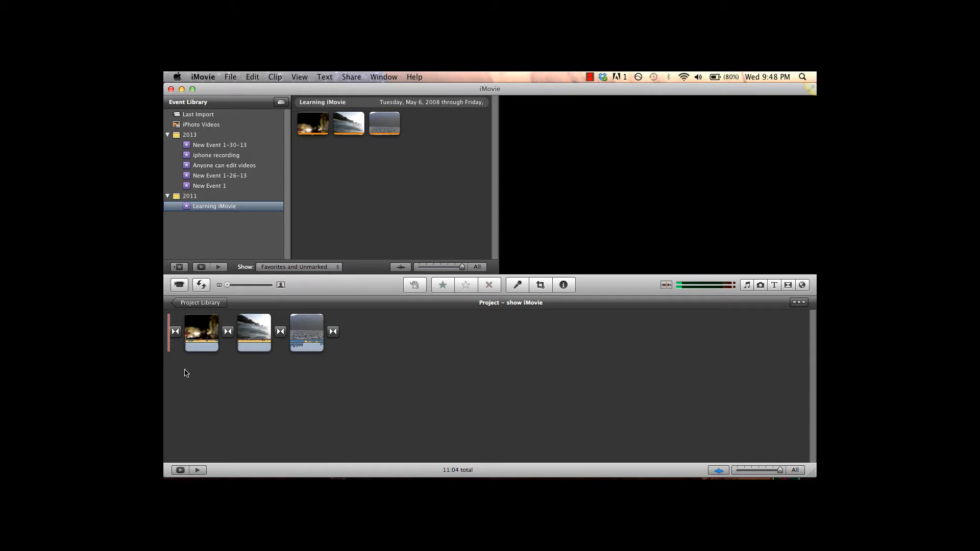
left_click(799, 303)
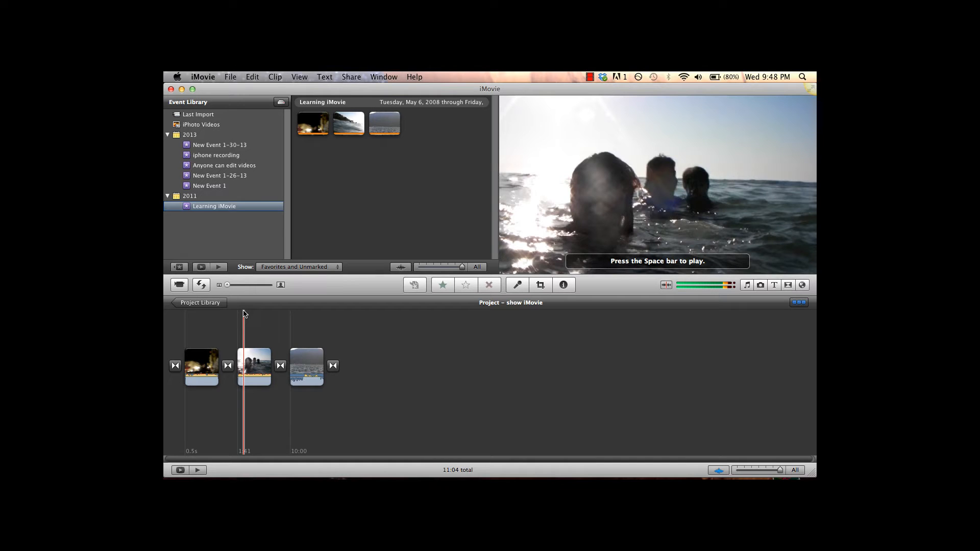
Set the project thumbnails to two seconds per frame and open the first clip, the night street footage, in the Clip Trimmer.
left_click(746, 471)
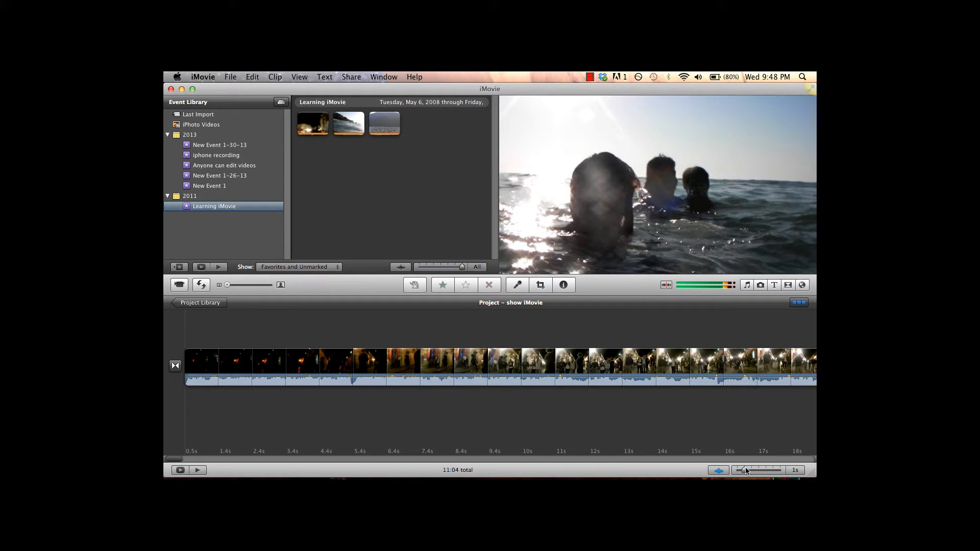
left_click_drag(746, 472, 752, 470)
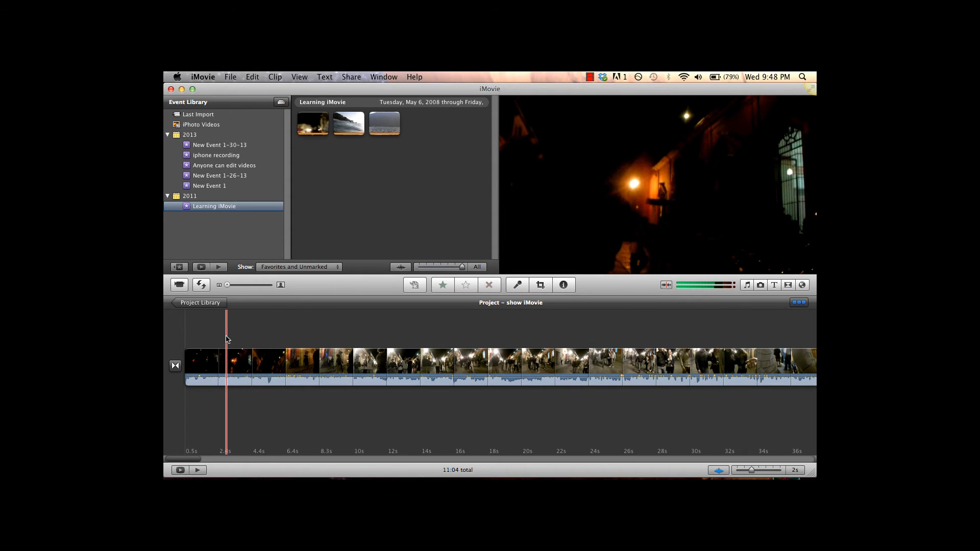
left_click(285, 360)
right_click(284, 360)
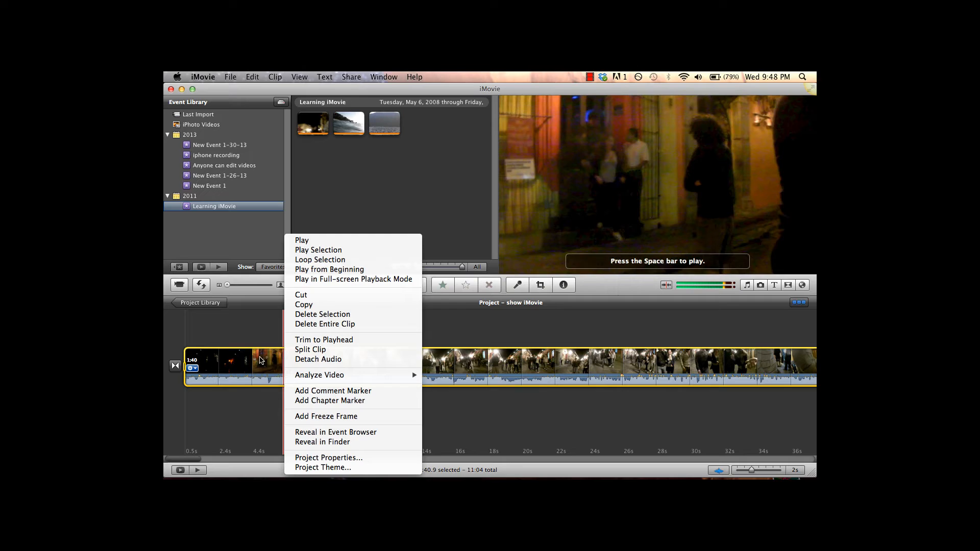
left_click(245, 367)
left_click(193, 368)
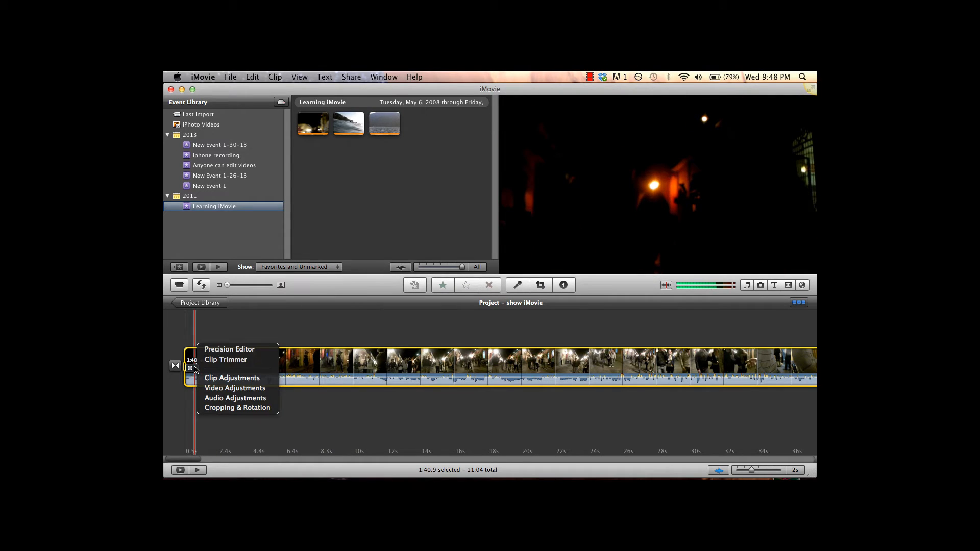
left_click(234, 360)
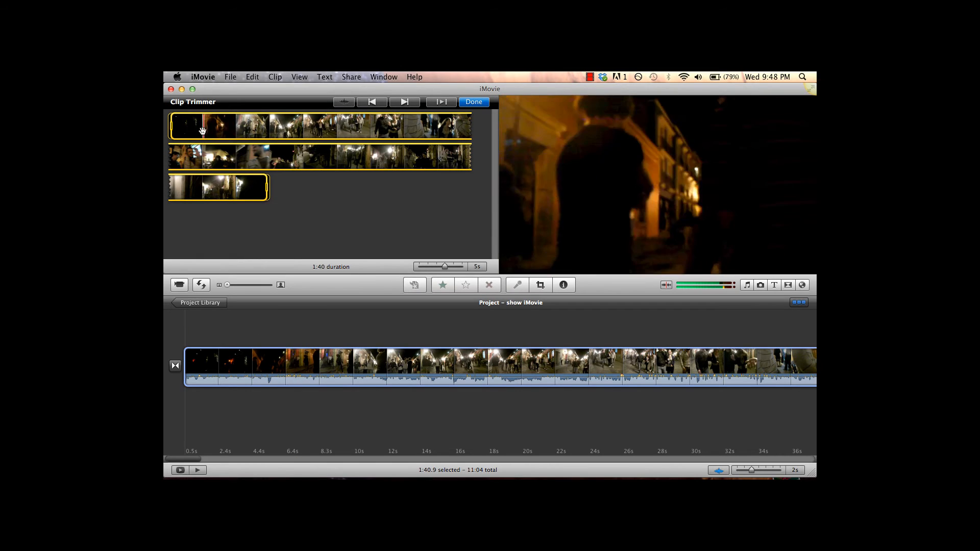
Trim the dark opening off the night street clip, shortening it to about 1:31.7 and previewing the new start.
left_click_drag(173, 129, 221, 133)
key("XF86AudioLowerVolume")
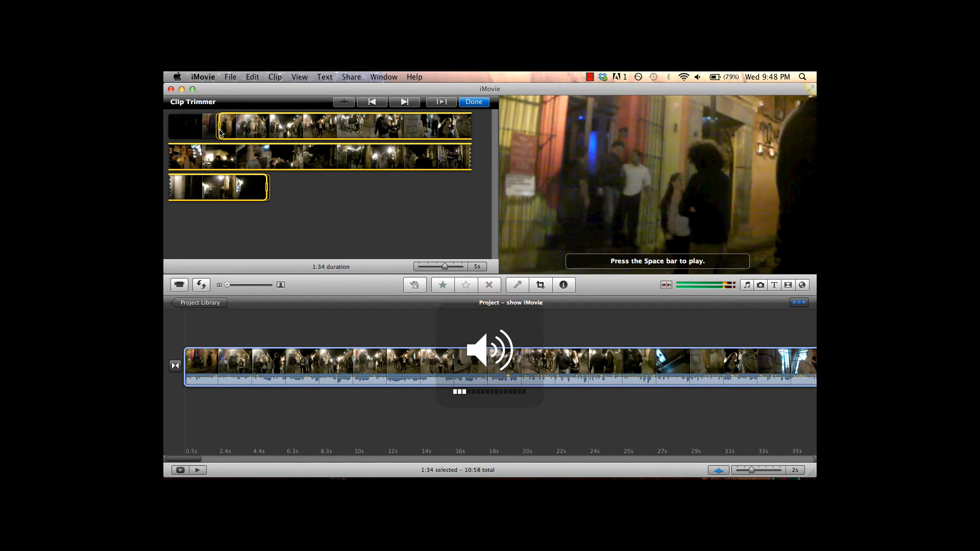
key("XF86AudioRaiseVolume")
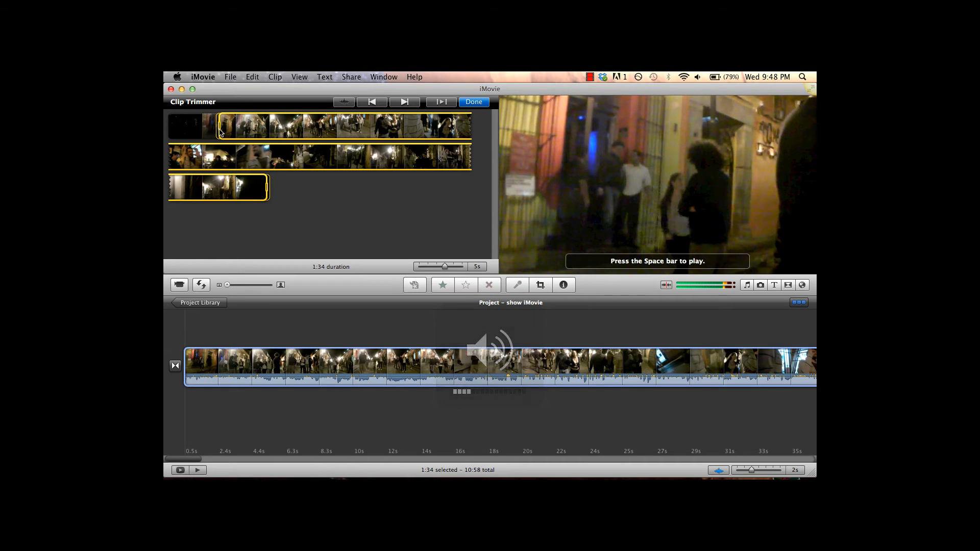
mouse_move(220, 132)
left_mouse_down()
mouse_move(243, 133)
mouse_move(234, 130)
left_mouse_up()
key("space")
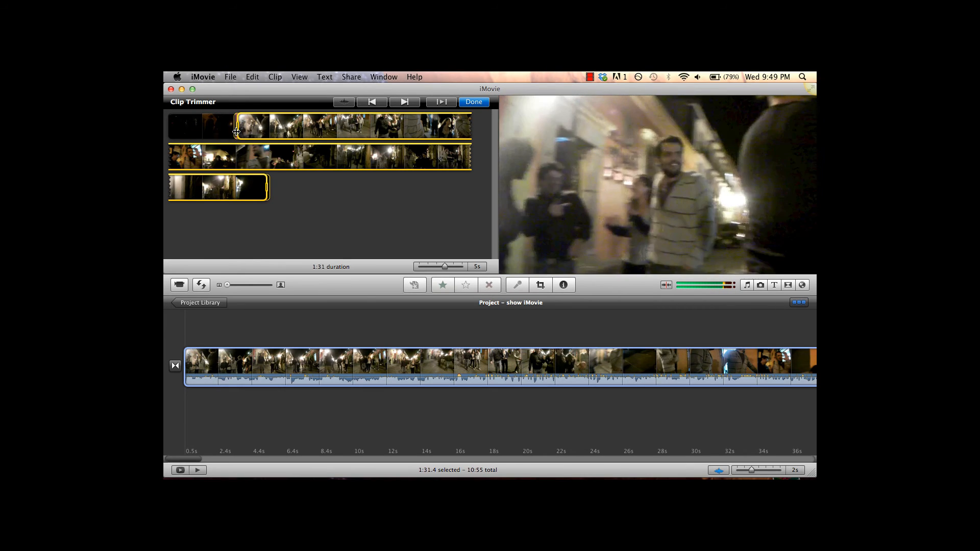
mouse_move(238, 135)
left_mouse_down()
mouse_move(167, 127)
mouse_move(236, 126)
left_mouse_up()
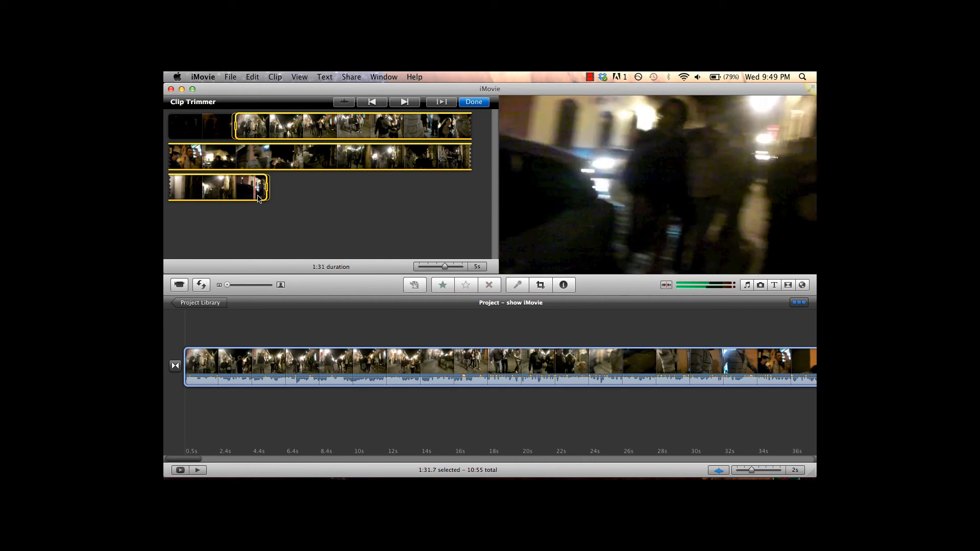
Try to shift the kept range of the night street clip, undo the shift and leave the Clip Trimmer.
left_click_drag(247, 153, 338, 157)
key("super+z")
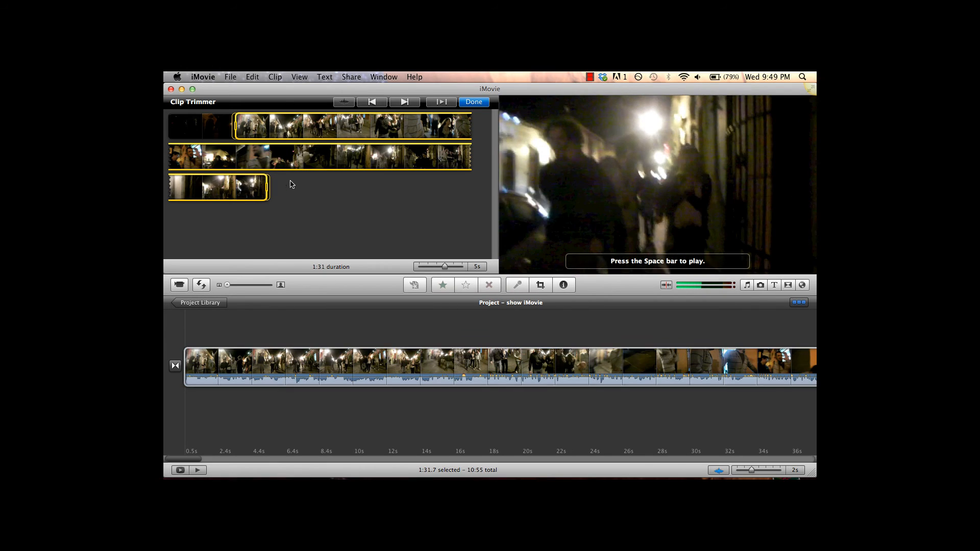
left_click(362, 317)
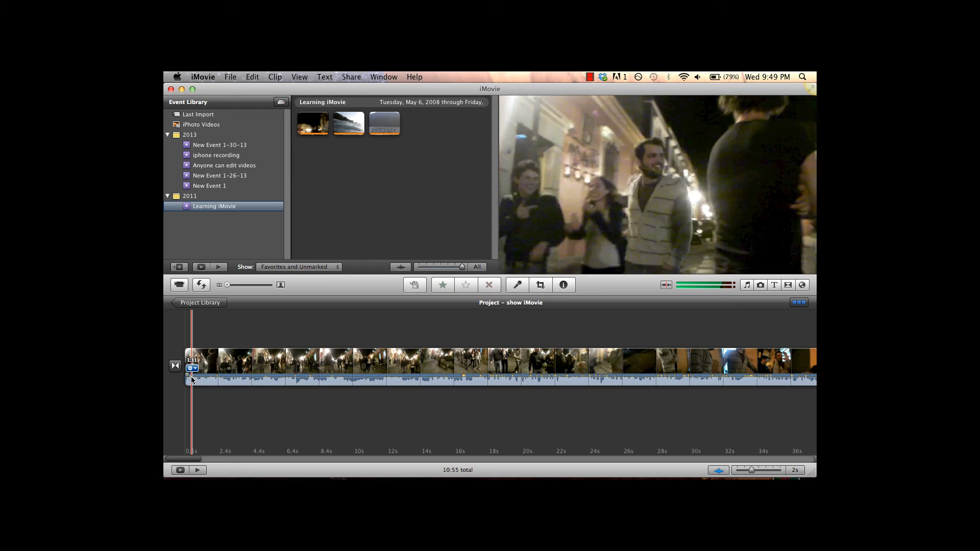
Reopen the night street clip in the Clip Trimmer and finish trimming without altering the range.
left_click(190, 368)
left_click(226, 359)
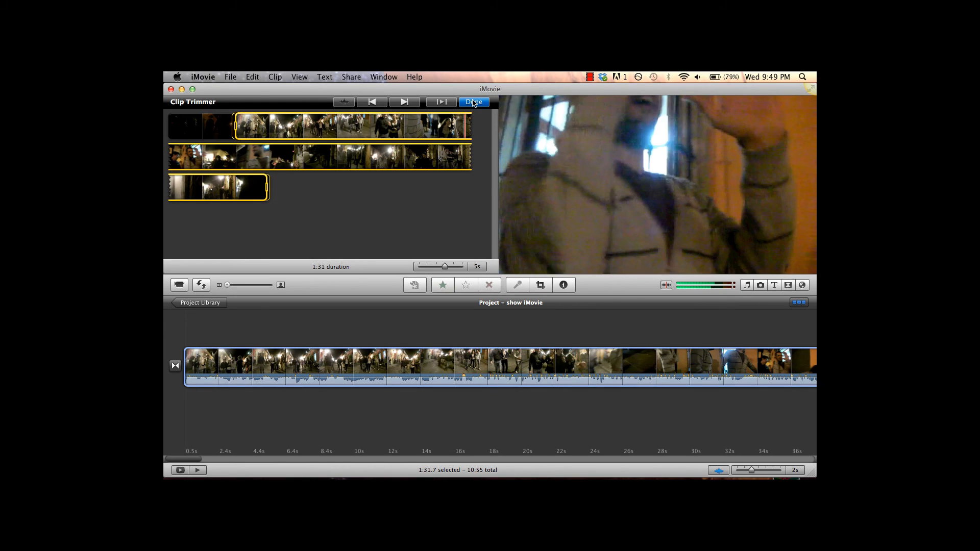
left_click(474, 103)
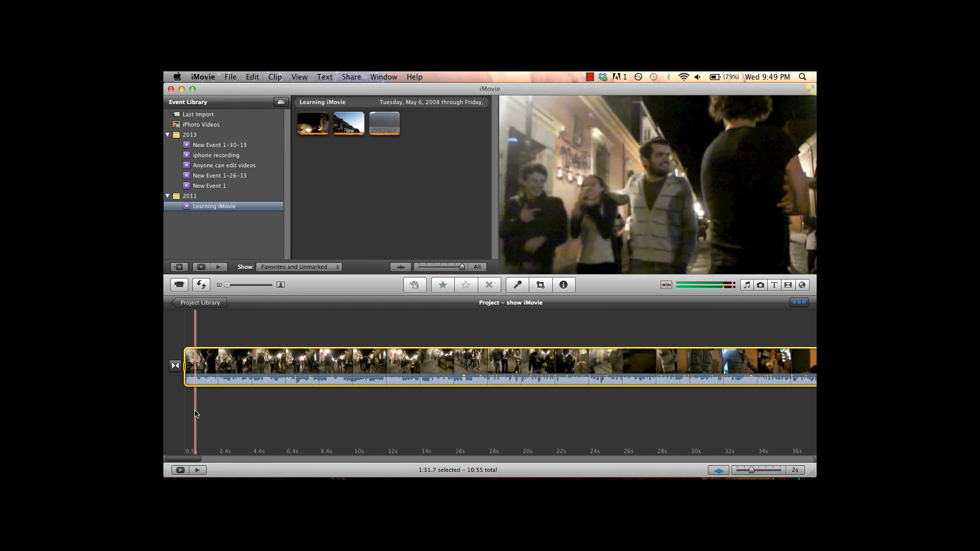
Play back the trimmed night street clip from its new beginning in the project.
key("space")
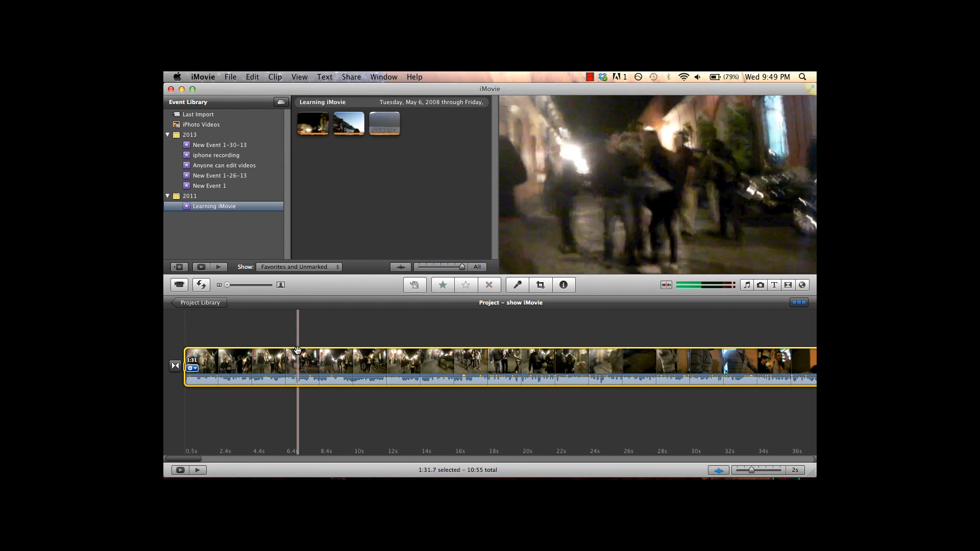
left_click(186, 334)
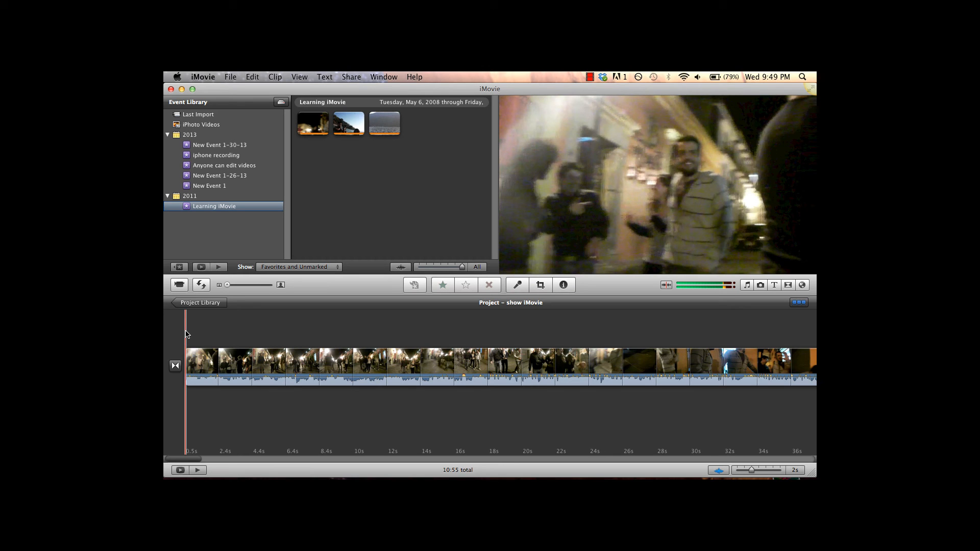
key("space")
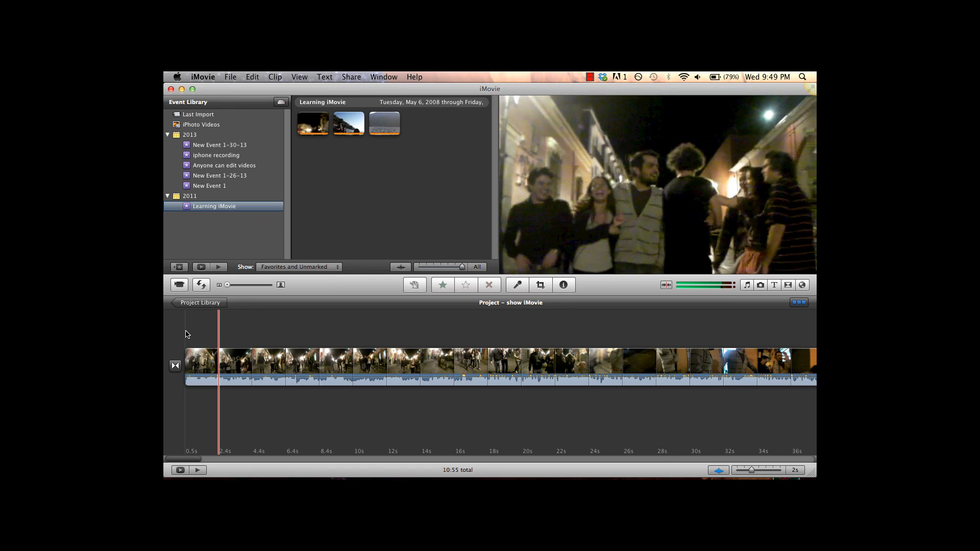
left_click(186, 335)
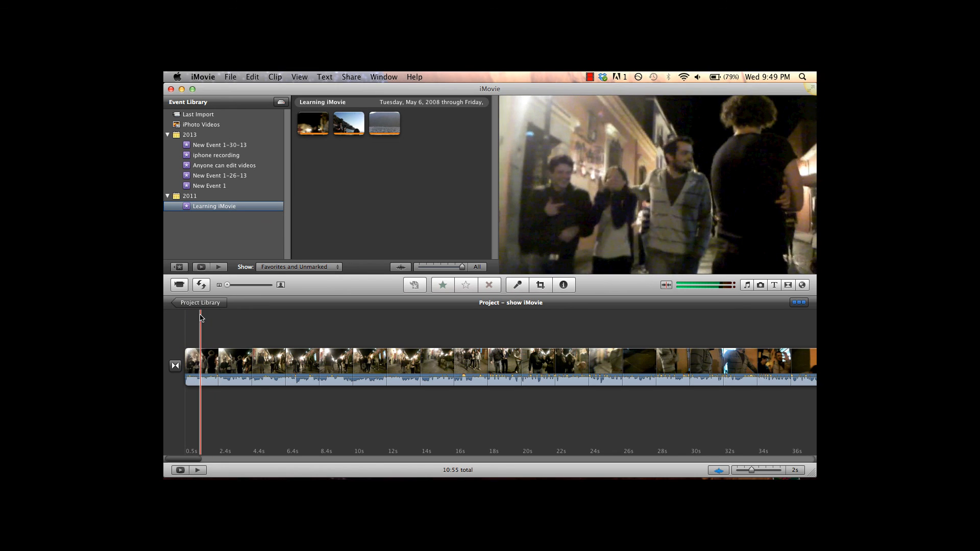